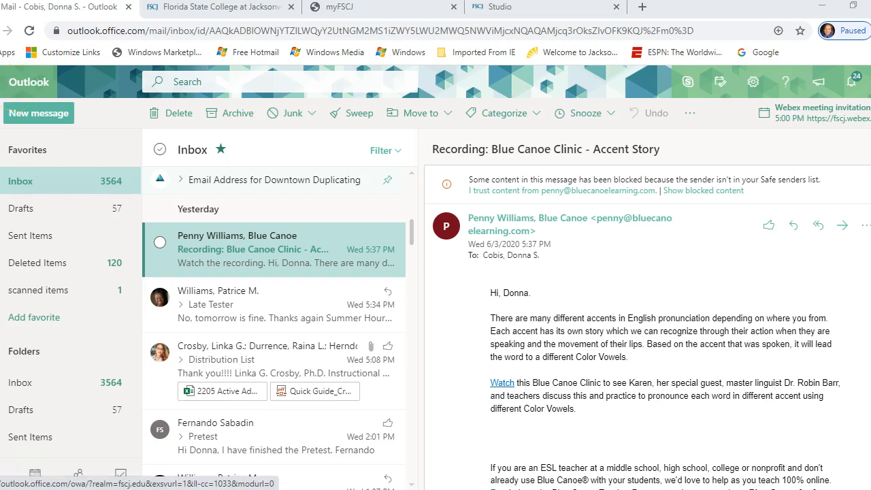
# - Open the Office 365 app launcher from the mailbox to see where Word is listed
pyautogui.click(2, 82)
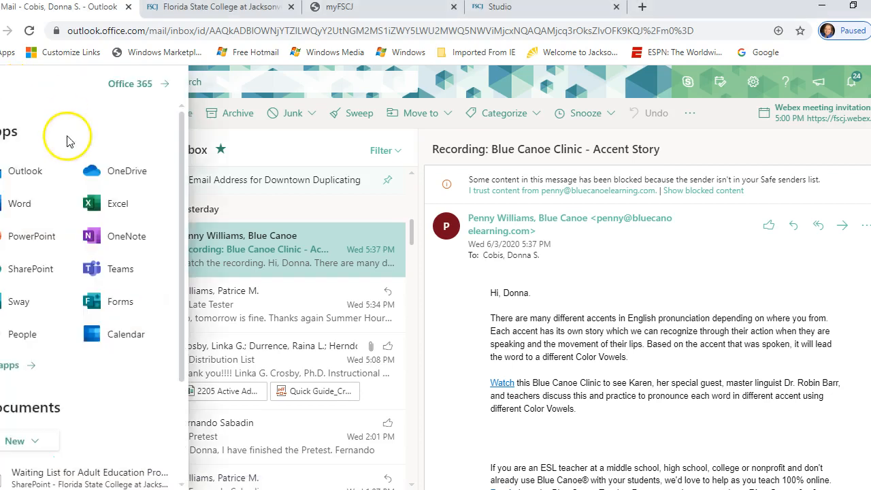
pyautogui.click(41, 218)
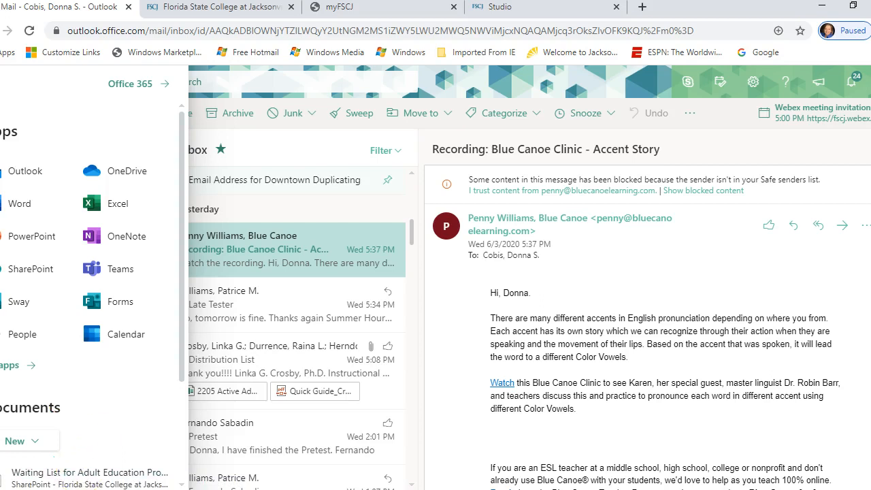
# - Search Windows for "word", launch the Word desktop app and create a blank document
pyautogui.press('super+s')
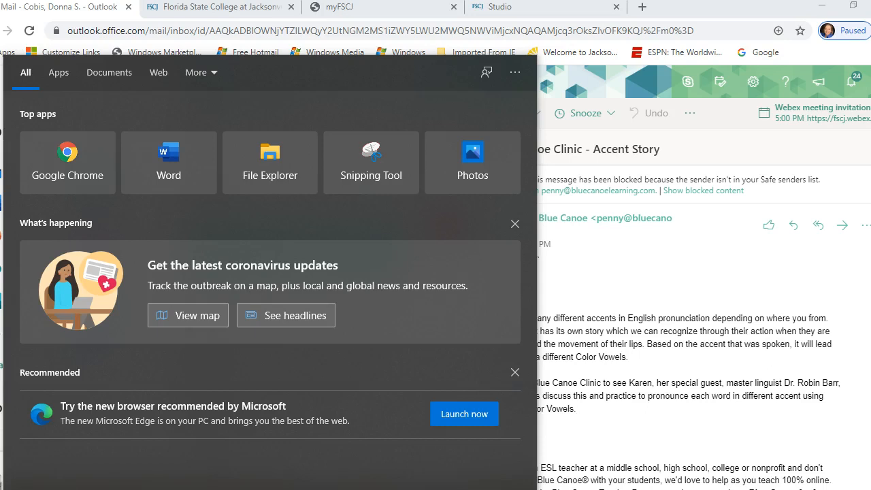
pyautogui.write('word')
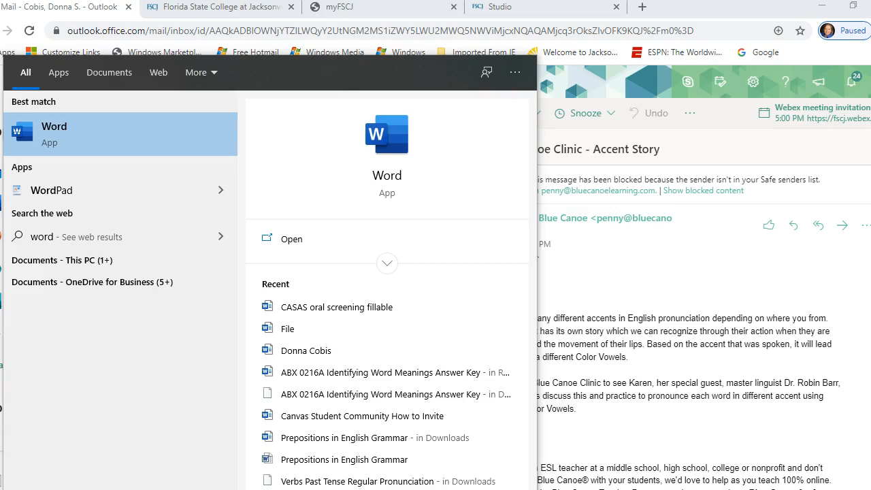
pyautogui.click(125, 136)
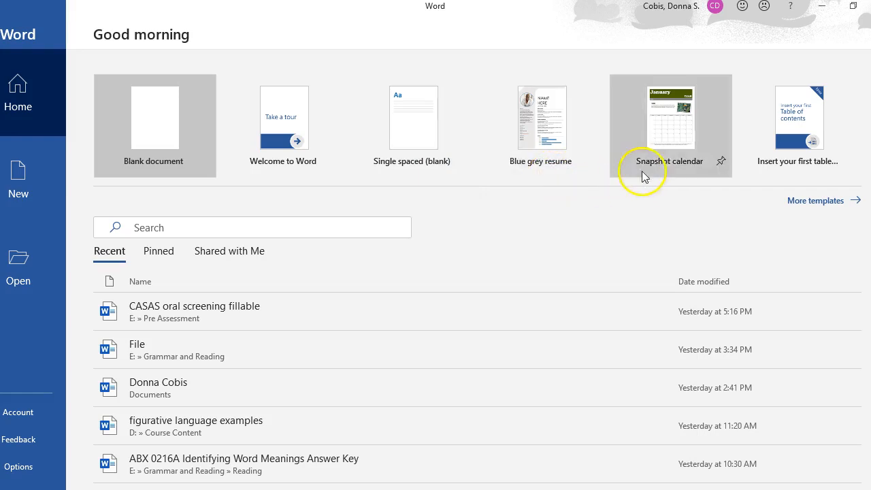
pyautogui.click(779, 172)
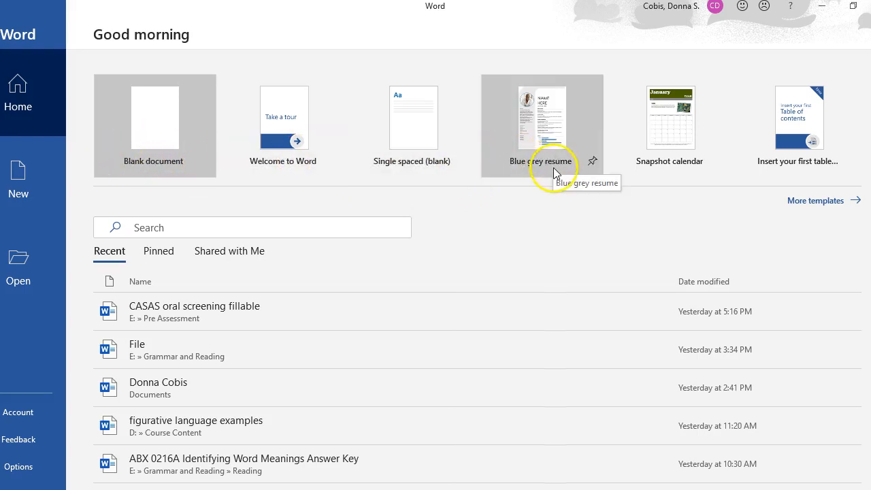
pyautogui.click(155, 129)
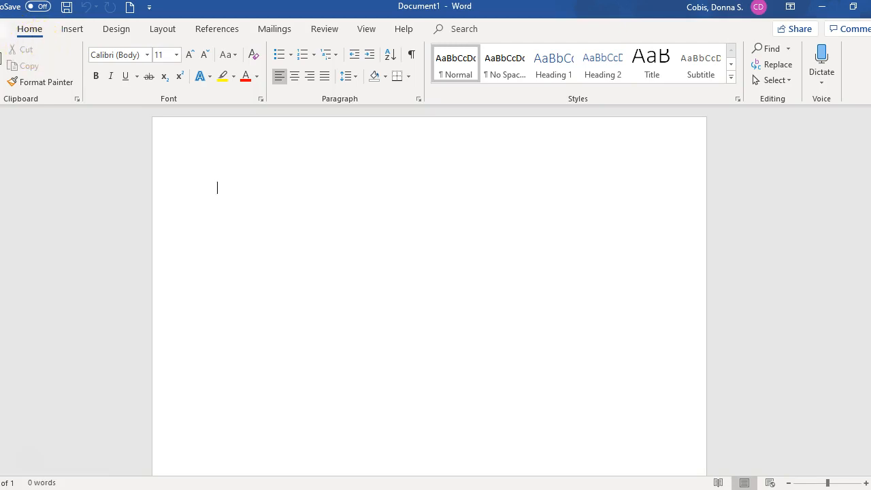
# - View the file commands and Info page of the blank document, and return to the page
pyautogui.click(2, 28)
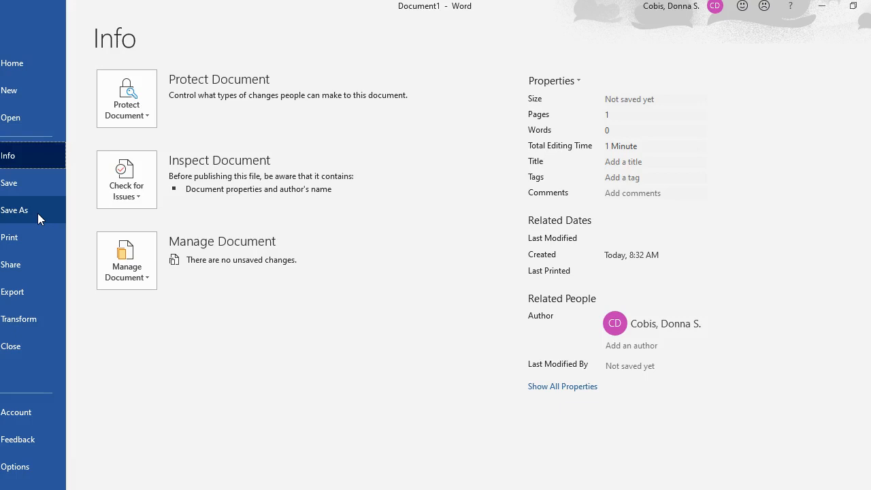
pyautogui.click(43, 181)
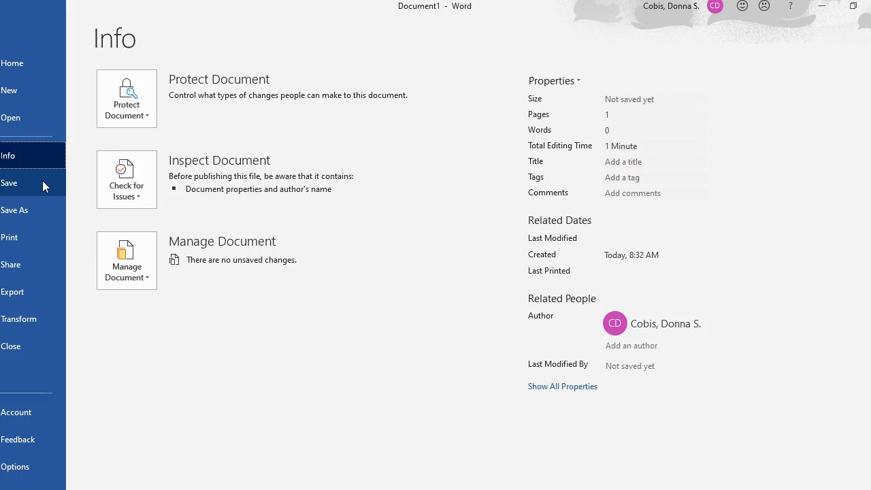
pyautogui.click(2, 33)
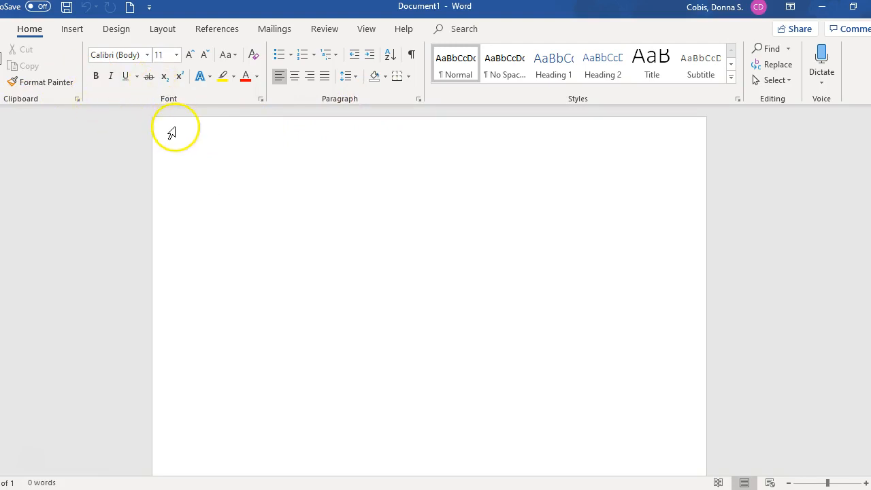
# - Set the font to Arial and enter "Arial" and "Times New Roman" on separate lines
pyautogui.click(147, 55)
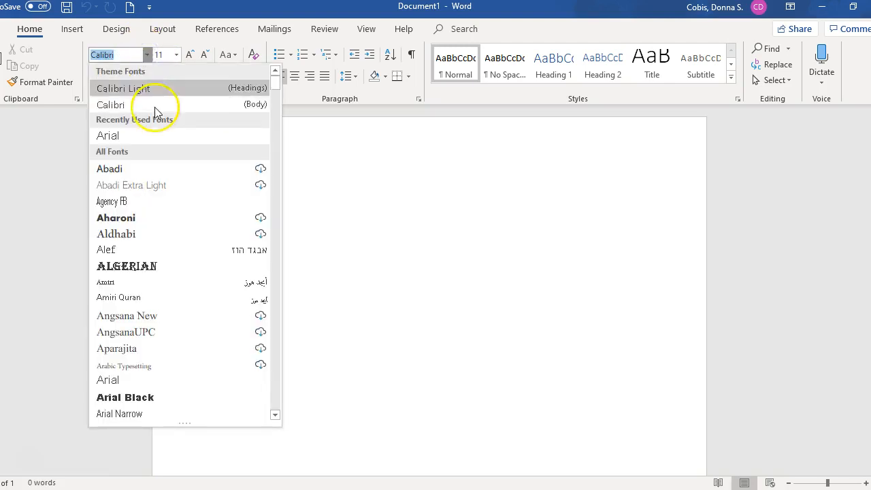
pyautogui.click(185, 380)
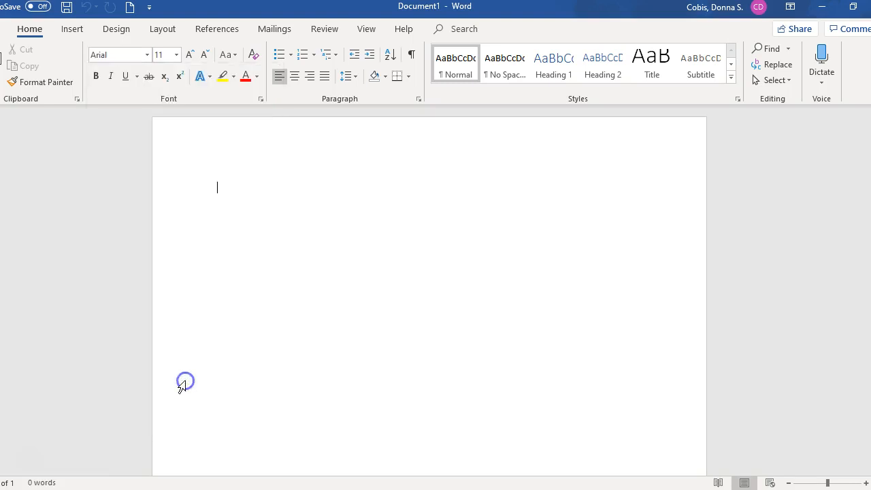
pyautogui.write('Arial New New')
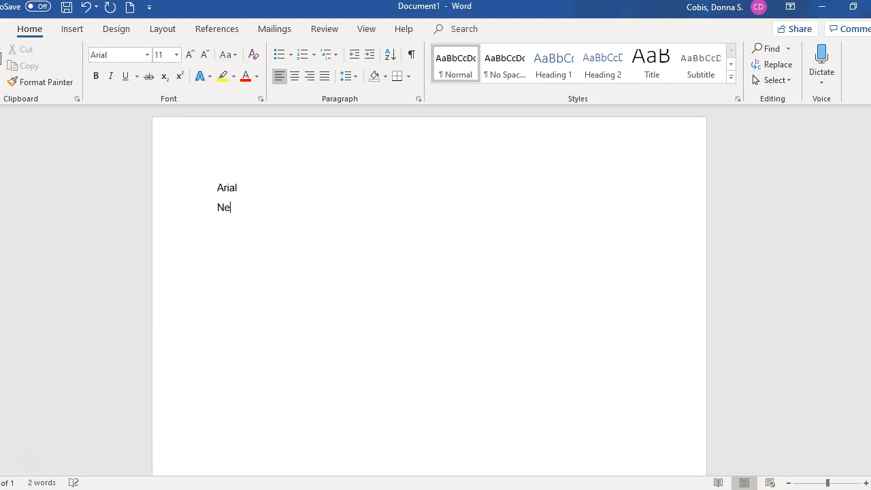
pyautogui.press('BackSpace')
pyautogui.press('BackSpace')
pyautogui.press('BackSpace')
pyautogui.press('BackSpace')
pyautogui.press('BackSpace')
pyautogui.press('BackSpace')
pyautogui.press('BackSpace')
pyautogui.write('Times New Roman')
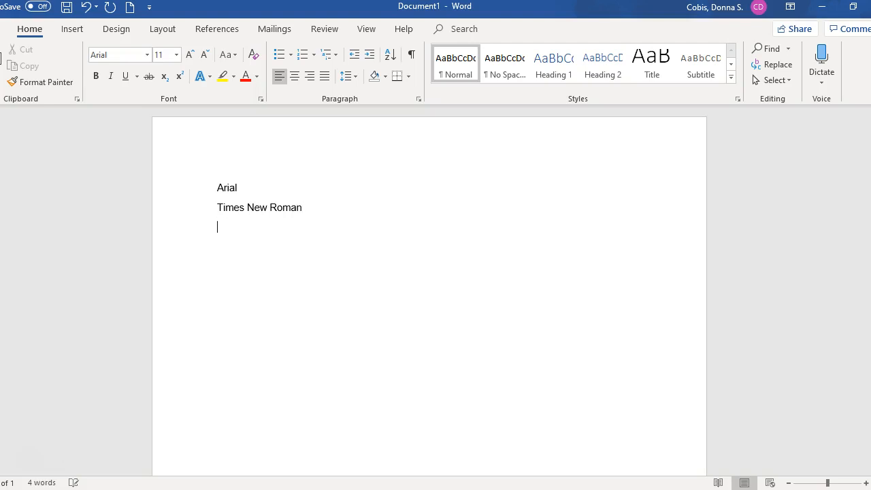
pyautogui.press('Return')
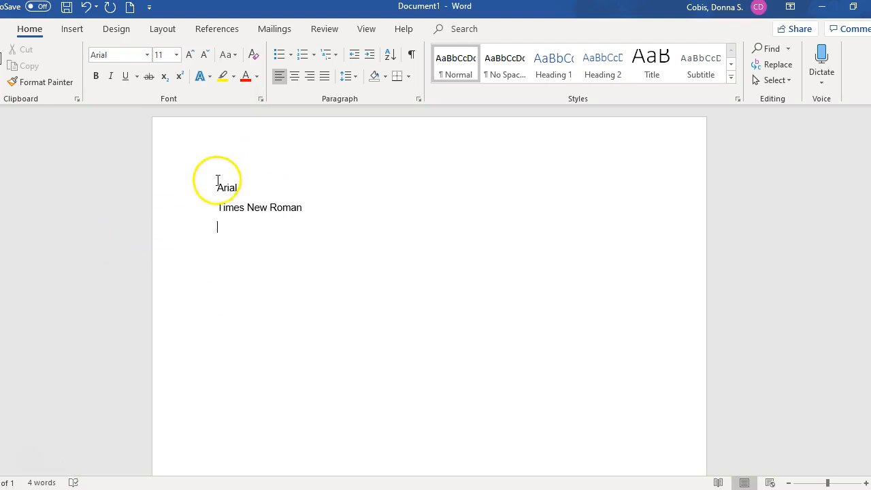
# - Set the font size of both text lines to 16 and deselect them
pyautogui.moveTo(218, 185); pyautogui.dragTo(333, 204)
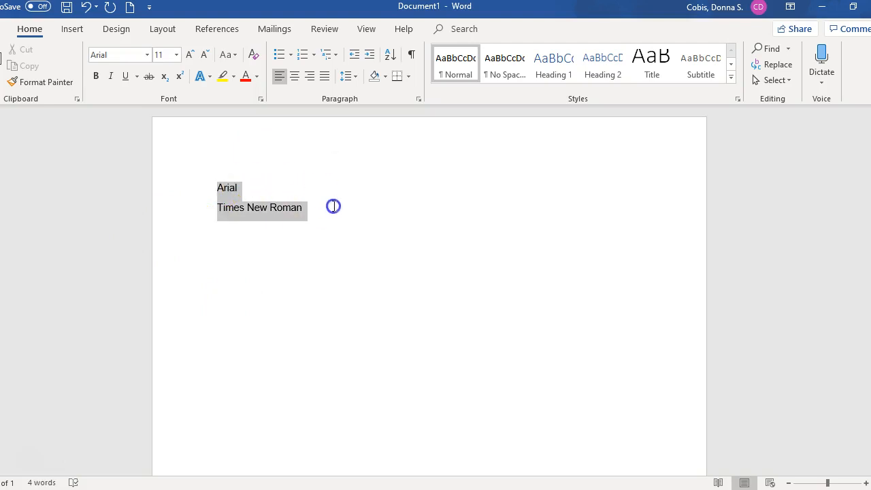
pyautogui.click(177, 56)
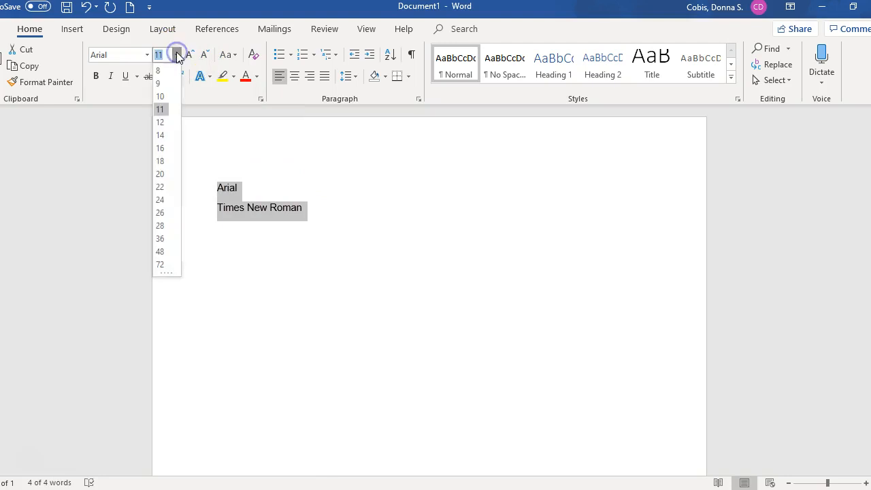
pyautogui.click(164, 150)
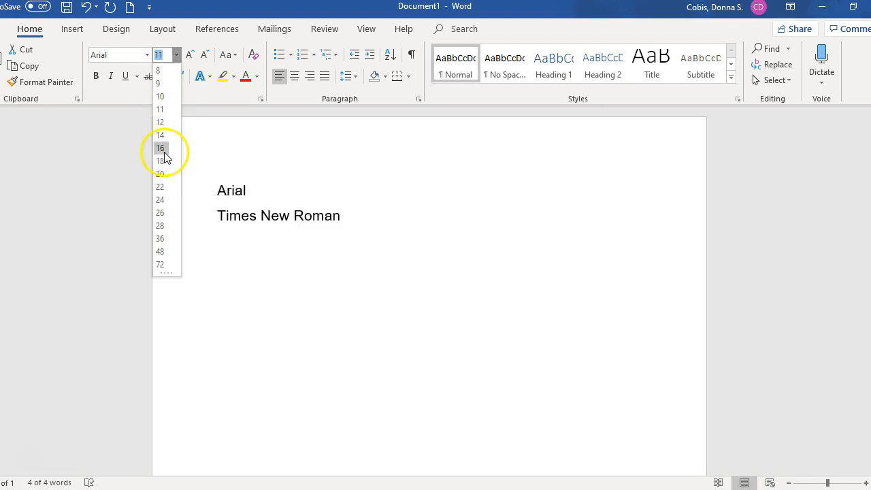
pyautogui.click(164, 148)
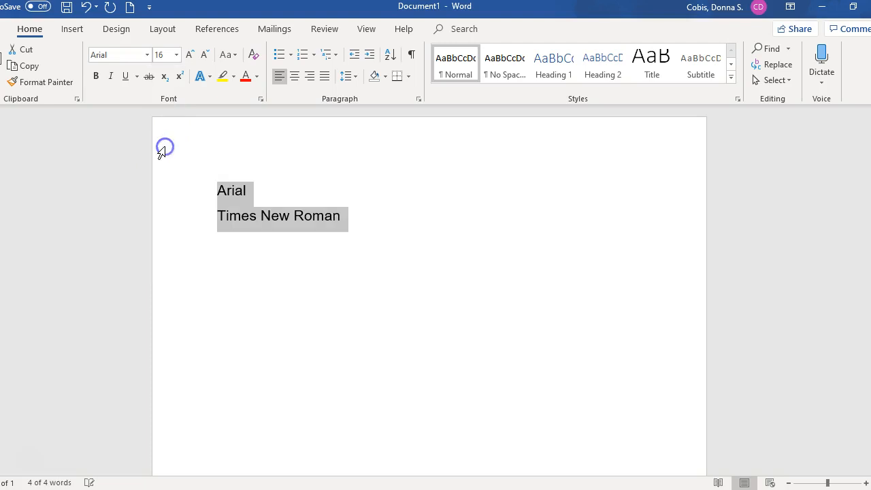
pyautogui.click(374, 224)
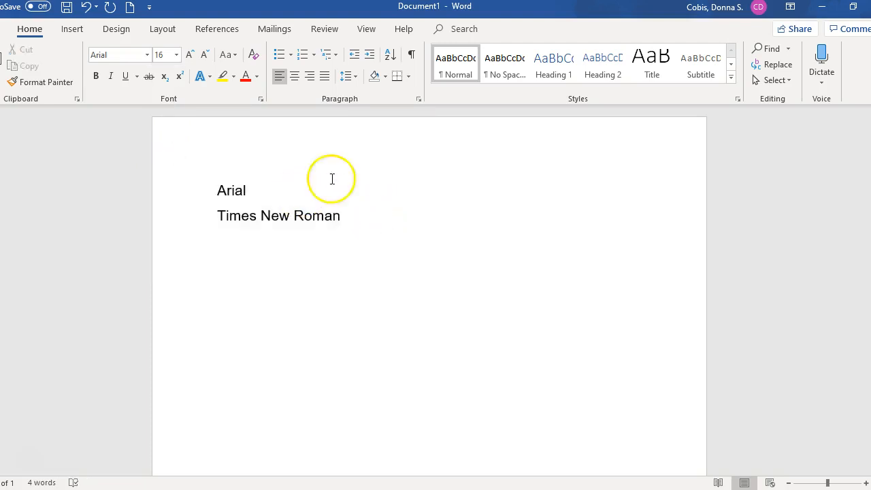
# - Look over the available font colors and close the palette without choosing one
pyautogui.click(257, 79)
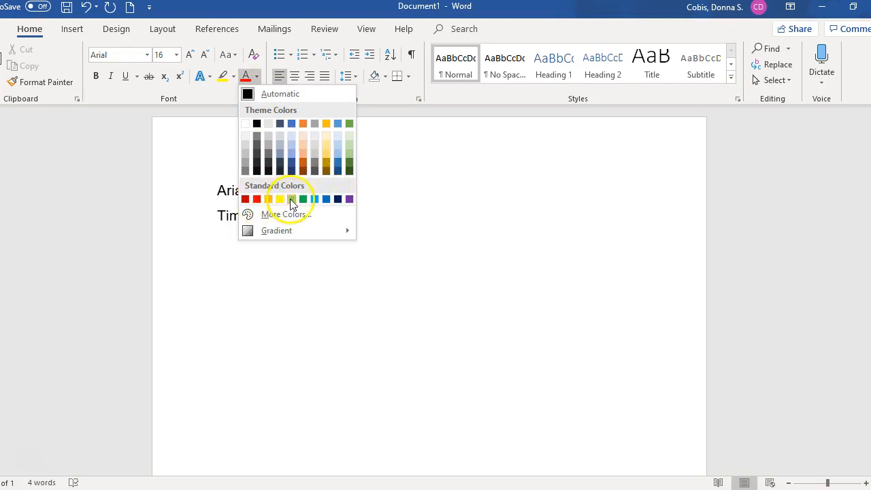
pyautogui.click(377, 210)
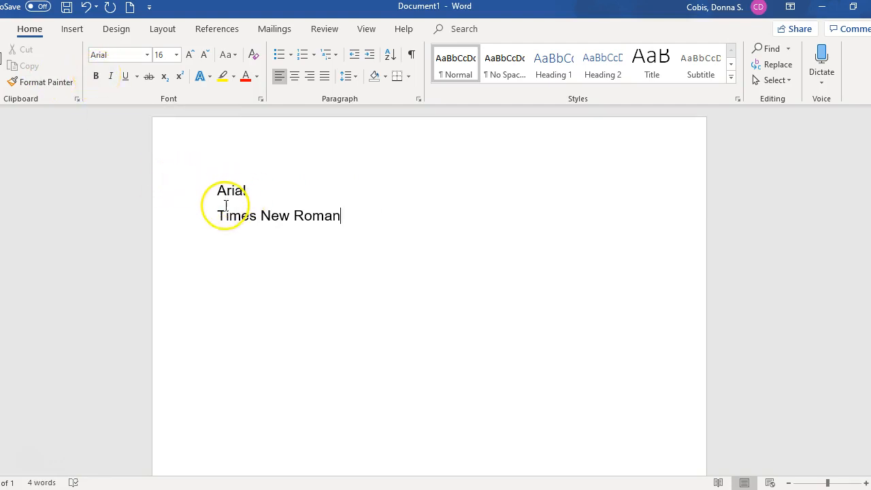
# - Make the word "New" in the second line bold
pyautogui.moveTo(218, 214); pyautogui.dragTo(253, 216)
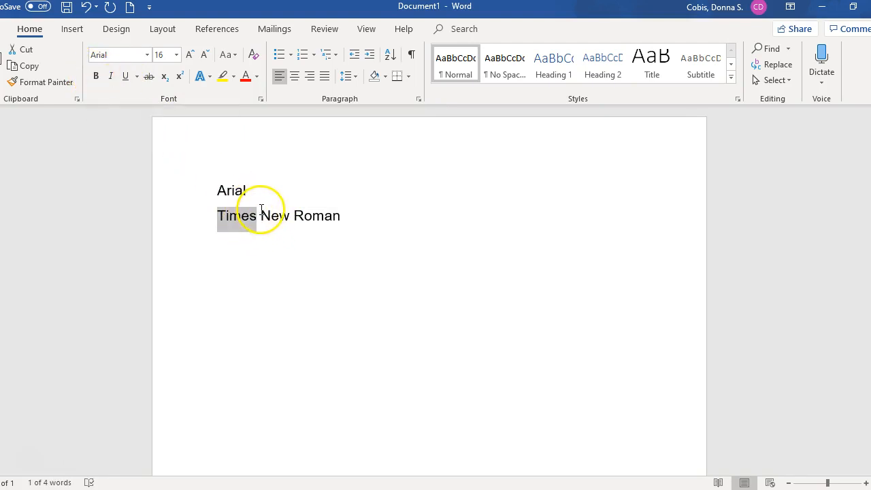
pyautogui.moveTo(262, 213); pyautogui.dragTo(288, 219)
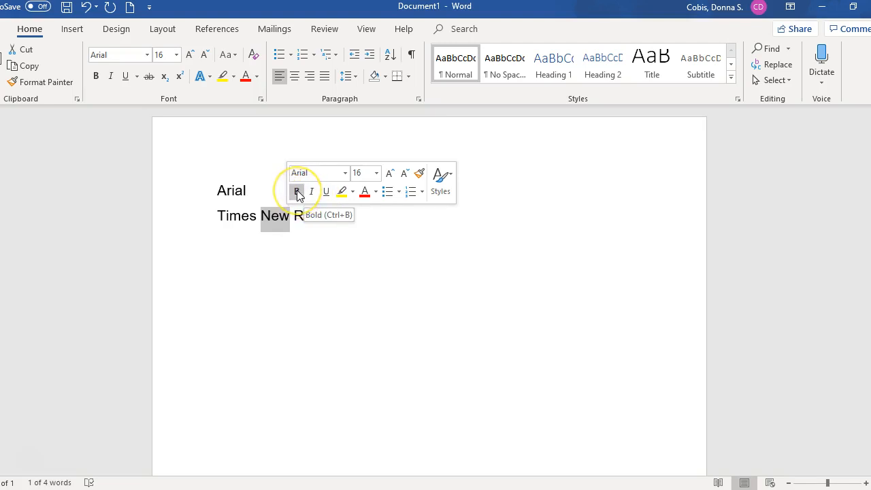
pyautogui.click(297, 192)
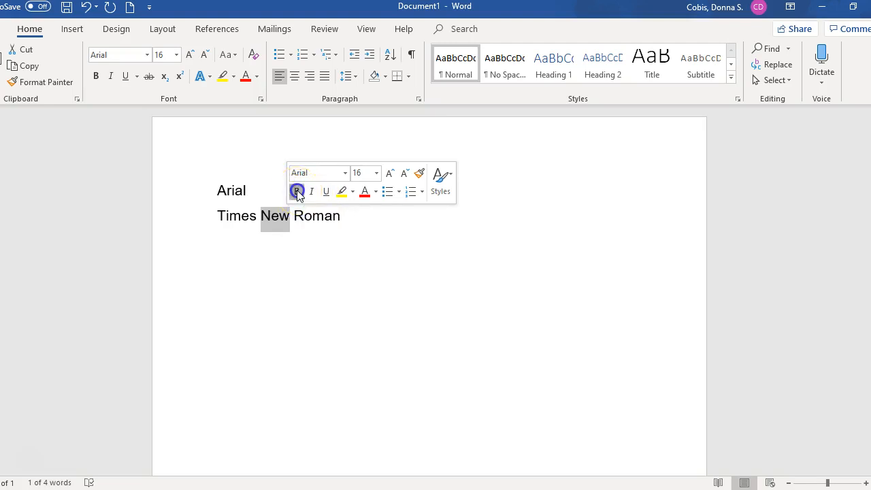
pyautogui.click(309, 237)
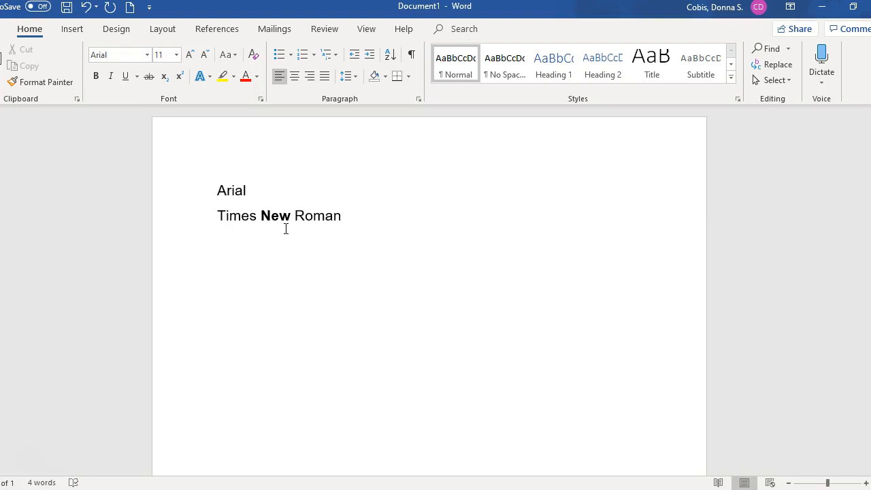
# - Format the word "Roman" in the second line as italic and underlined
pyautogui.moveTo(293, 215); pyautogui.dragTo(346, 215)
pyautogui.click(111, 79)
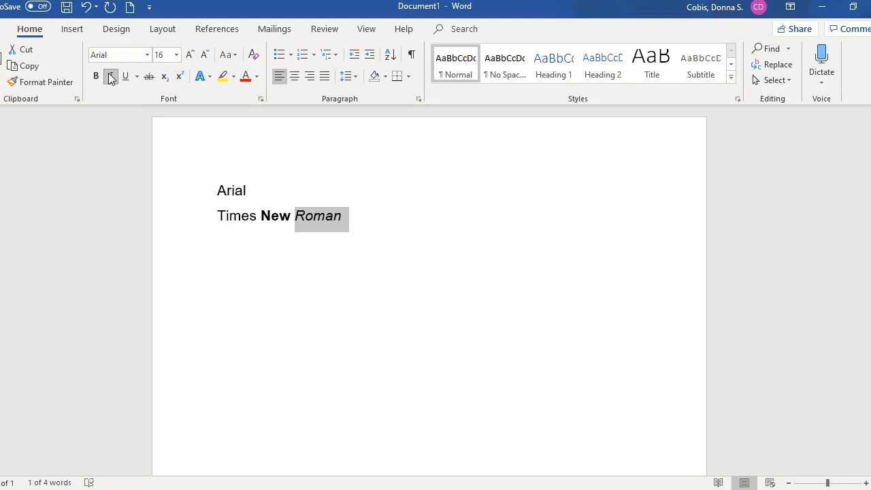
pyautogui.click(126, 76)
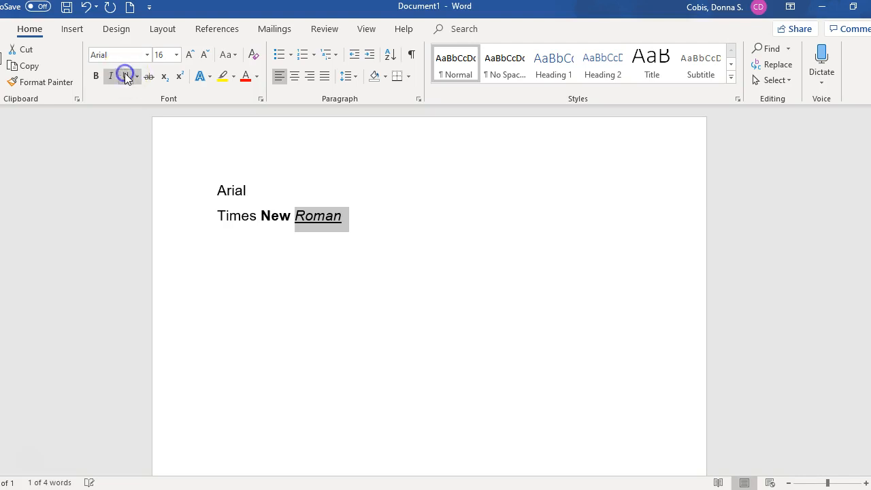
pyautogui.click(364, 226)
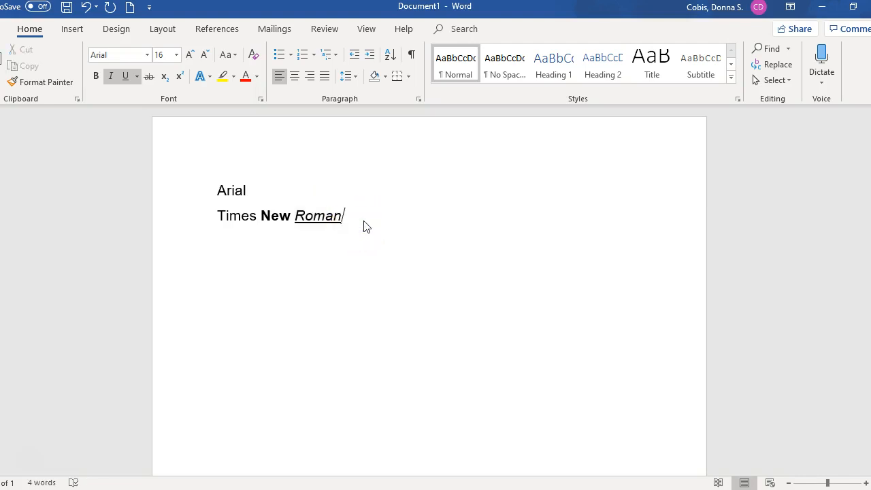
# - Start a new line below "Times New Roman" with italic and underline turned off
pyautogui.press('Return')
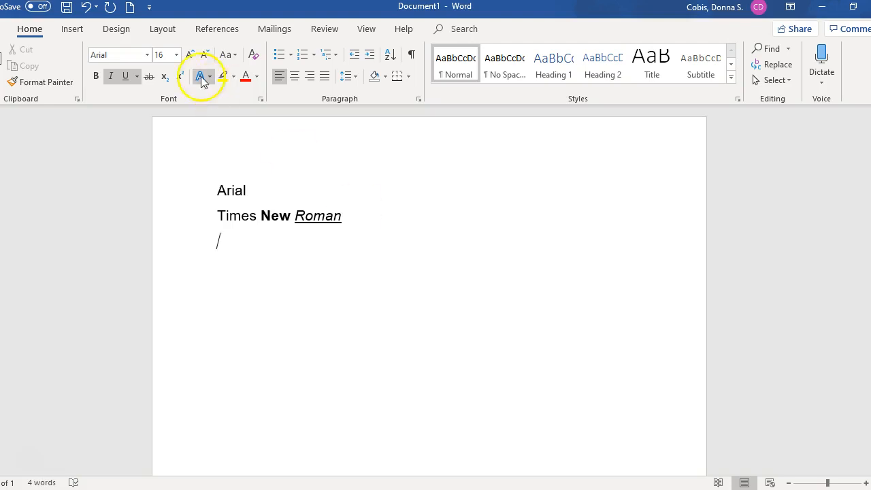
pyautogui.click(111, 77)
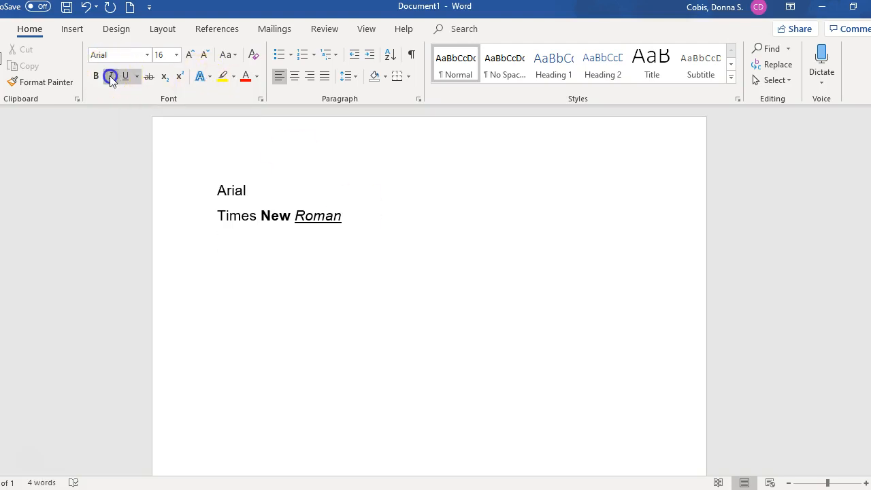
pyautogui.click(125, 76)
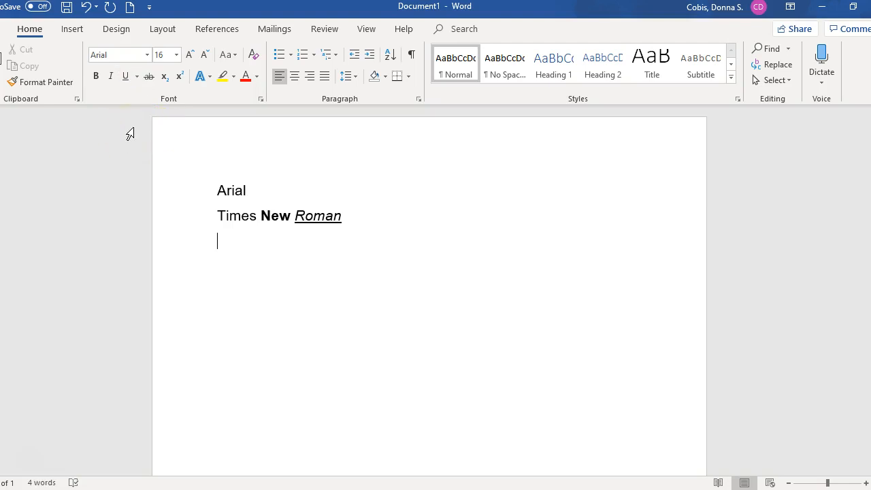
pyautogui.click(445, 202)
pyautogui.press('Return')
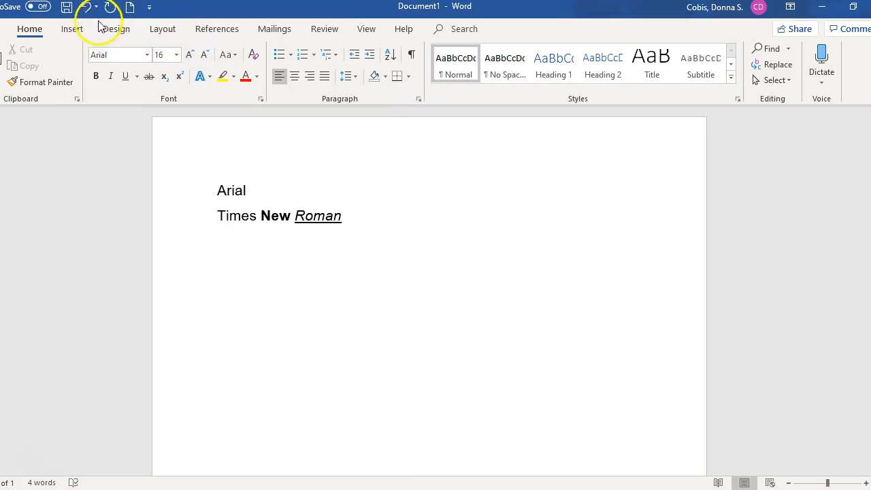
# - Look over the commands for inserting content and for setting the page layout
pyautogui.click(70, 30)
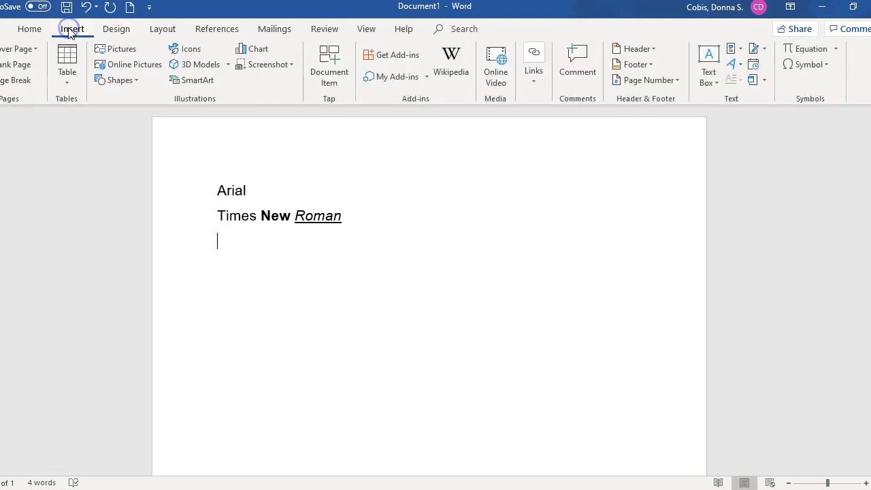
pyautogui.click(162, 30)
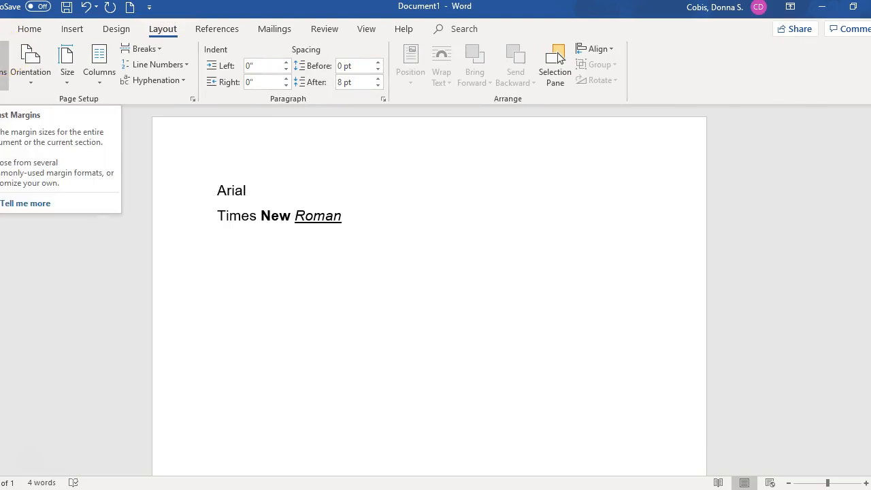
# - Review the preset page margins without changing them, and switch the page orientation to Landscape
pyautogui.click(4, 64)
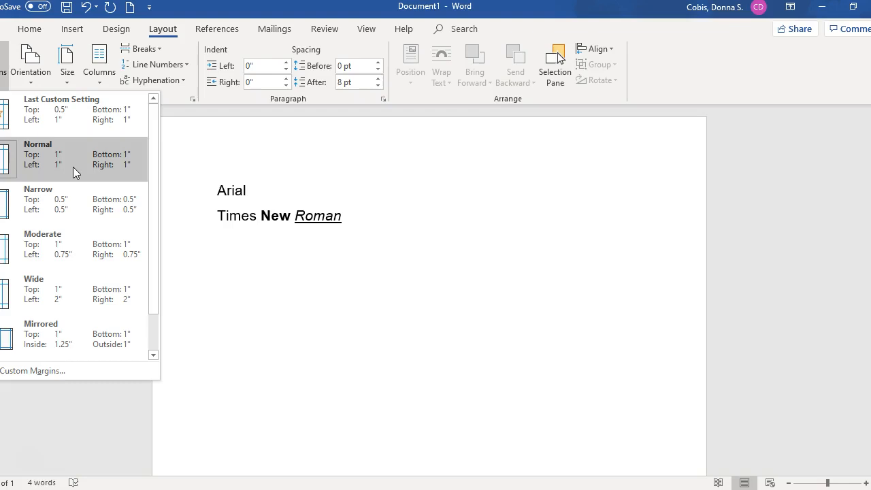
pyautogui.click(251, 275)
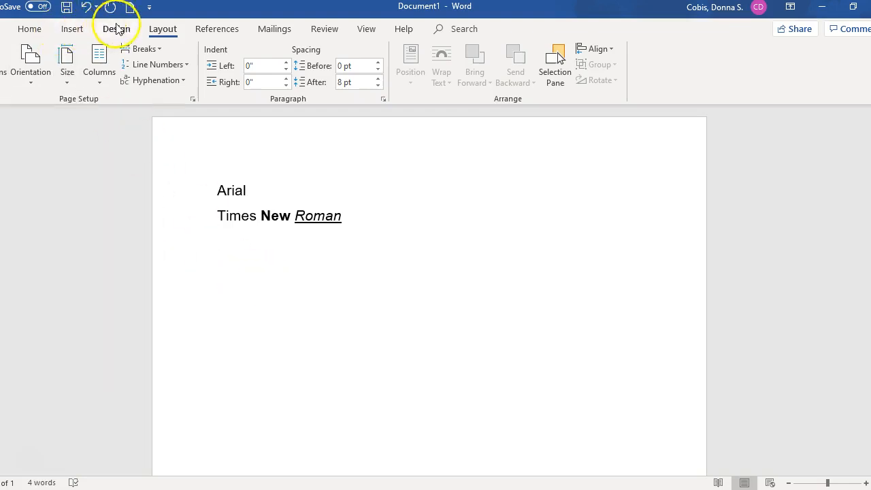
pyautogui.click(38, 60)
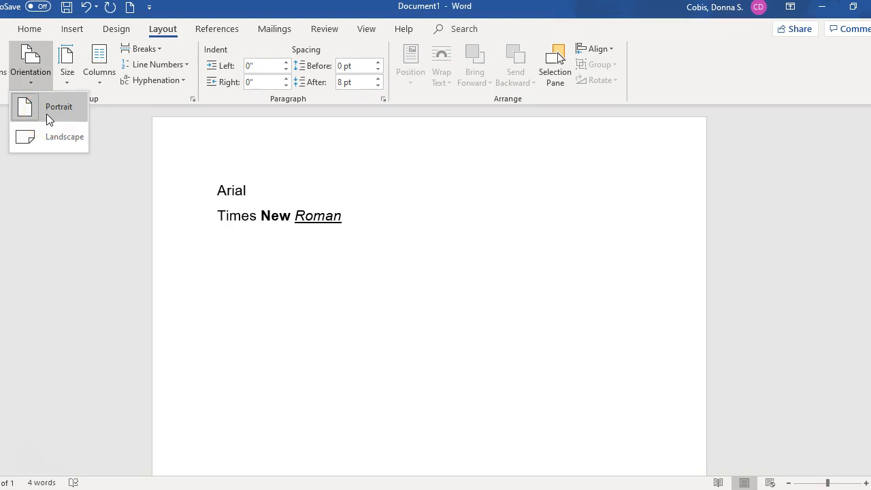
pyautogui.click(53, 143)
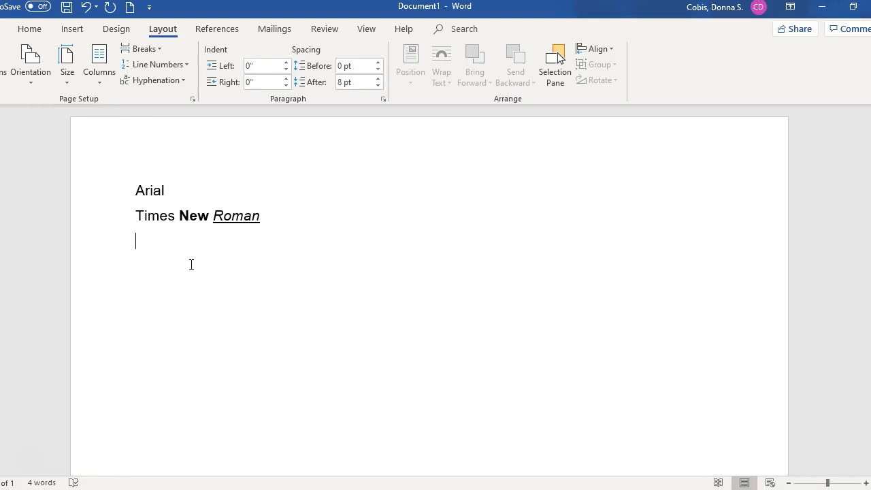
pyautogui.click(177, 178)
pyautogui.click(394, 305)
# - Examine the paragraph alignment, indentation and spacing settings, and leave them without applying changes
pyautogui.click(27, 30)
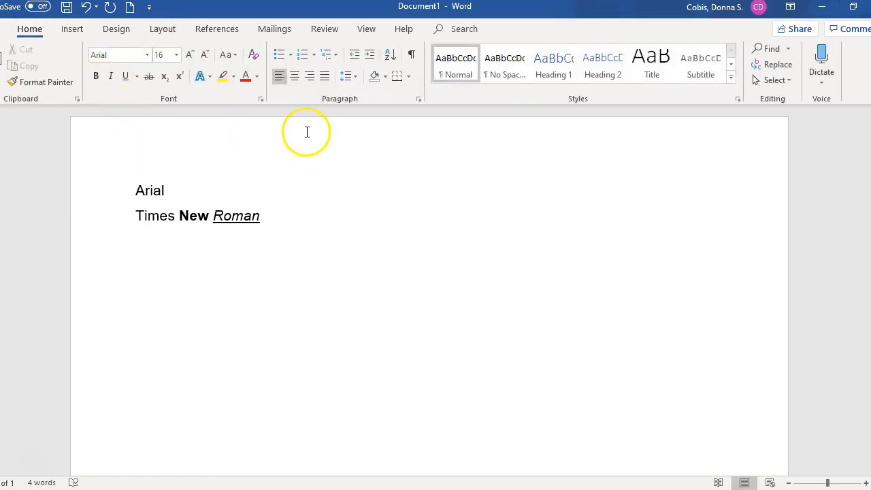
pyautogui.click(418, 100)
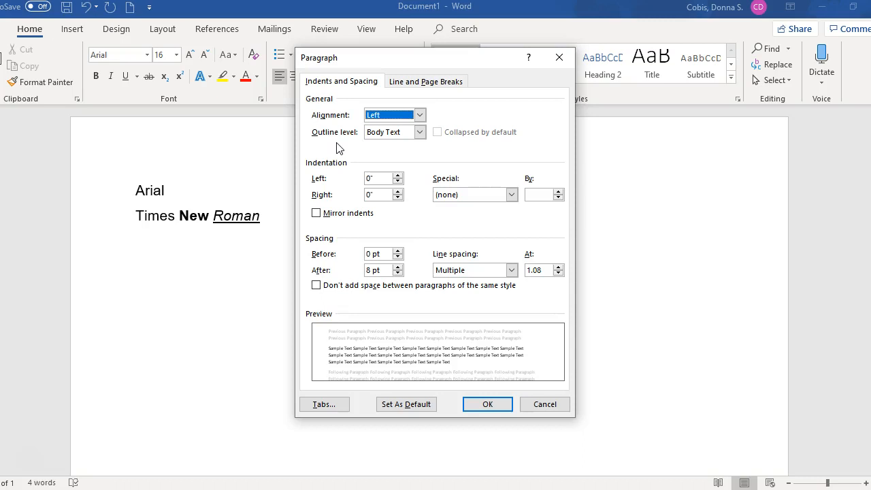
pyautogui.click(535, 406)
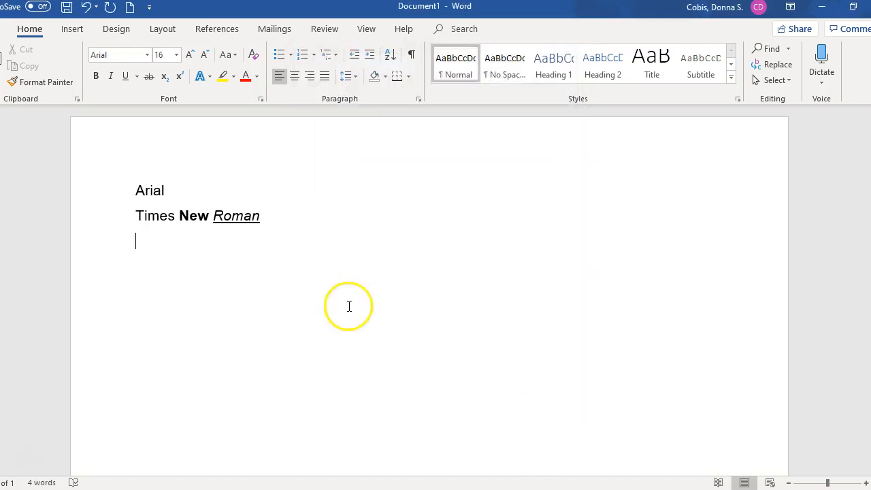
# - Write a formal letter salutation with "Dear Mr.", the recipient's surname and a colon on the line below "Times New Roman"
pyautogui.write('Dear M')
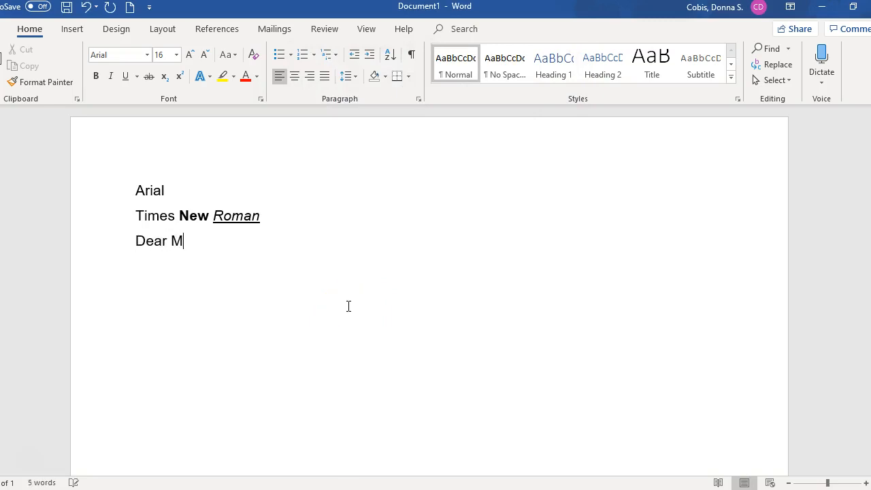
pyautogui.write('r. Johnson:')
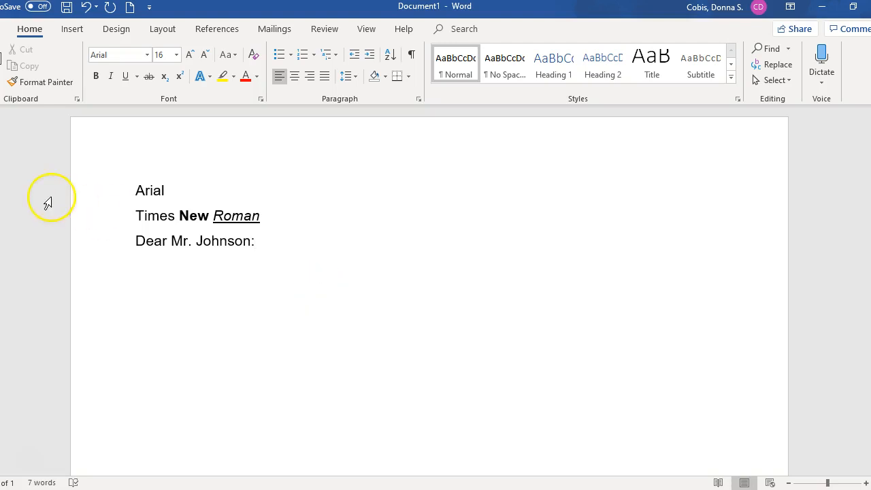
# - Set the spacing after the paragraphs to 0 pt for all three lines of text
pyautogui.moveTo(136, 190); pyautogui.dragTo(262, 242)
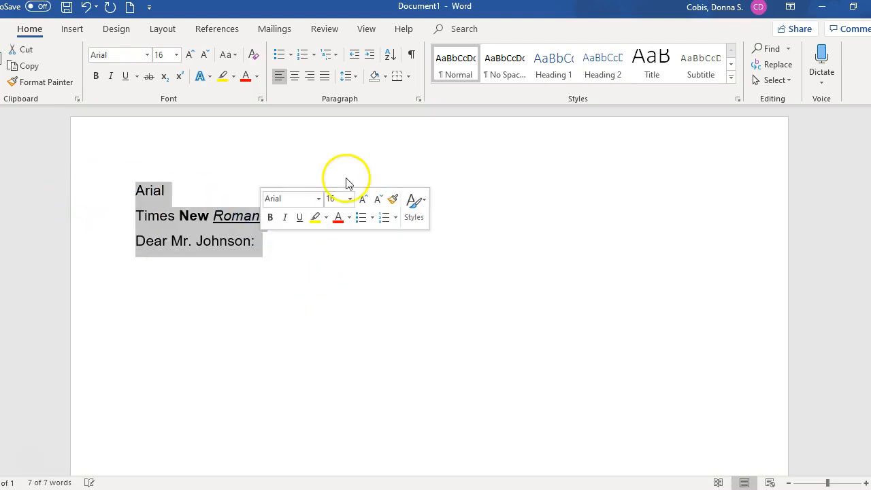
pyautogui.click(417, 98)
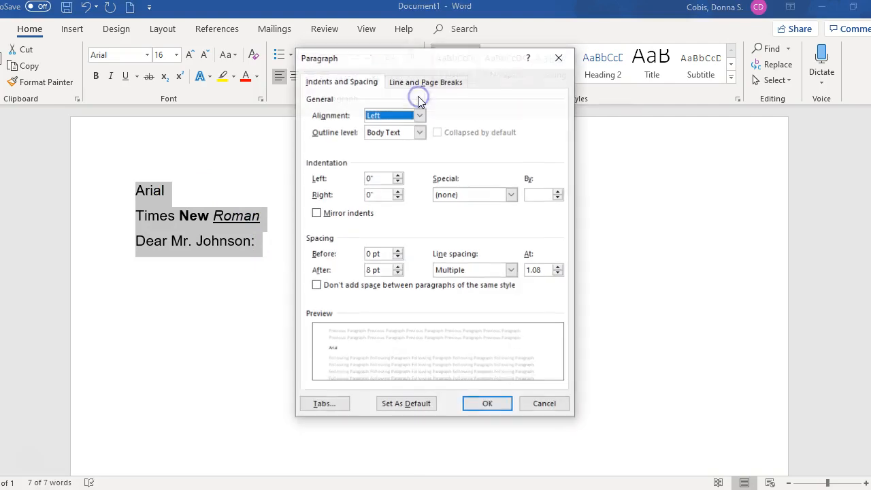
pyautogui.click(398, 273)
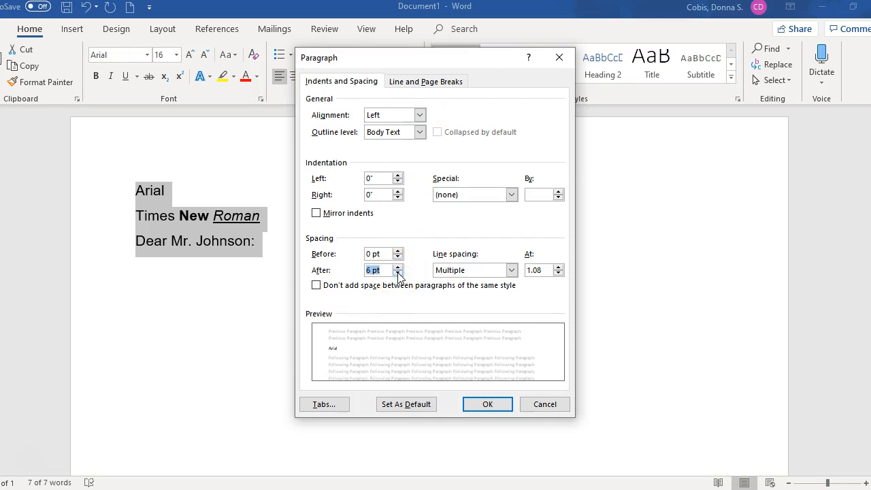
pyautogui.click(397, 273)
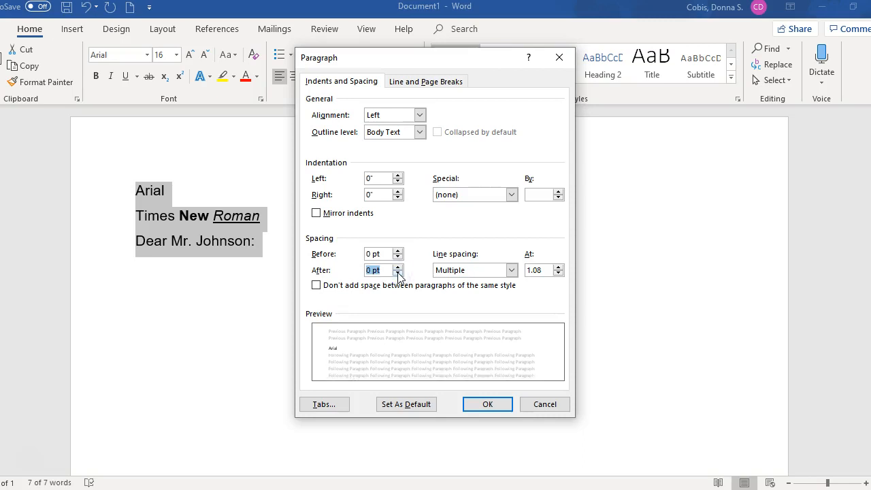
pyautogui.click(486, 405)
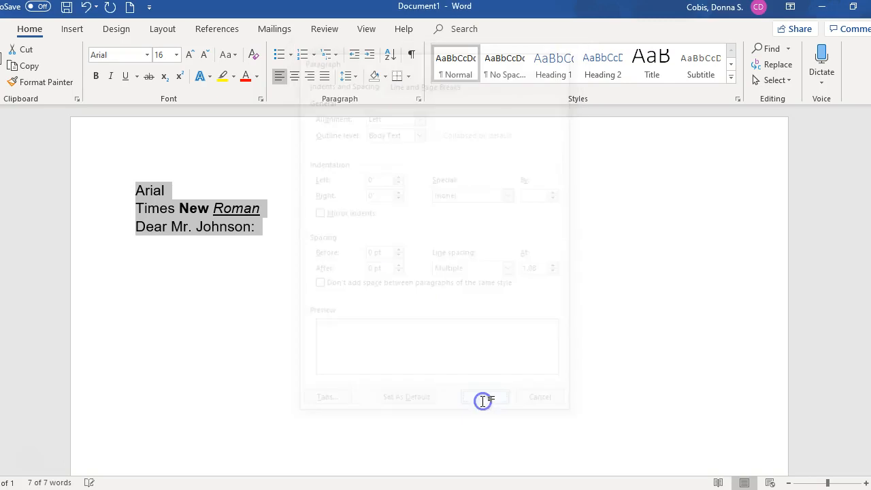
pyautogui.click(200, 248)
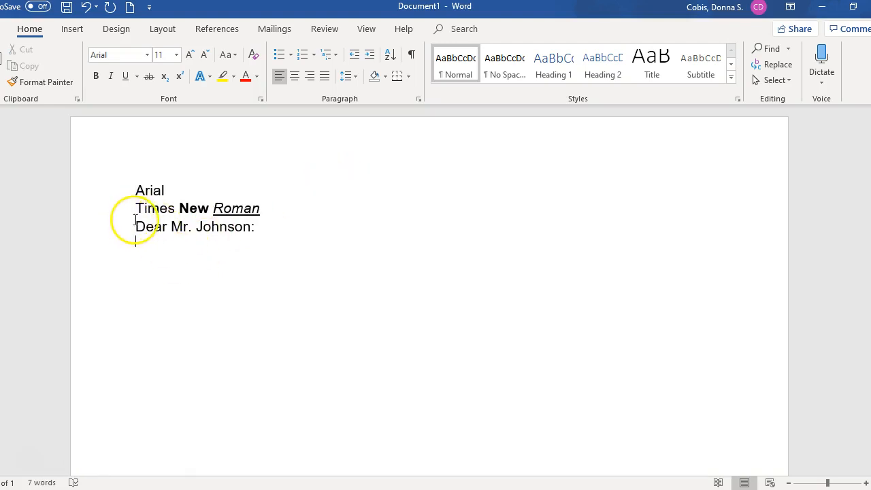
# - Center the first line "Arial" and right-align the second line "Times New Roman"
pyautogui.click(136, 188)
pyautogui.moveTo(136, 188); pyautogui.dragTo(170, 189)
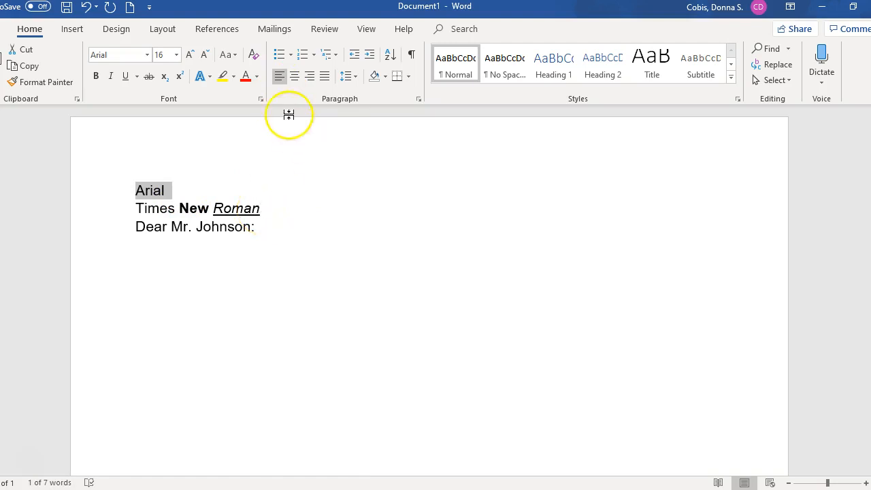
pyautogui.click(279, 78)
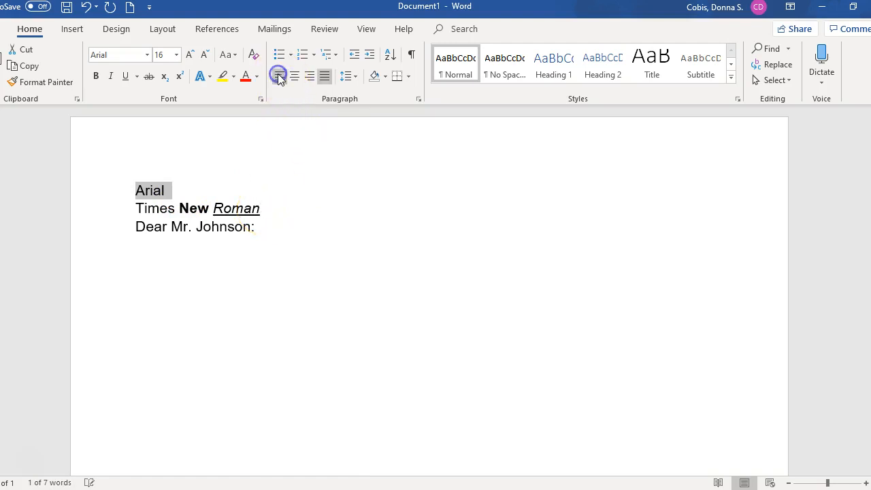
pyautogui.click(277, 79)
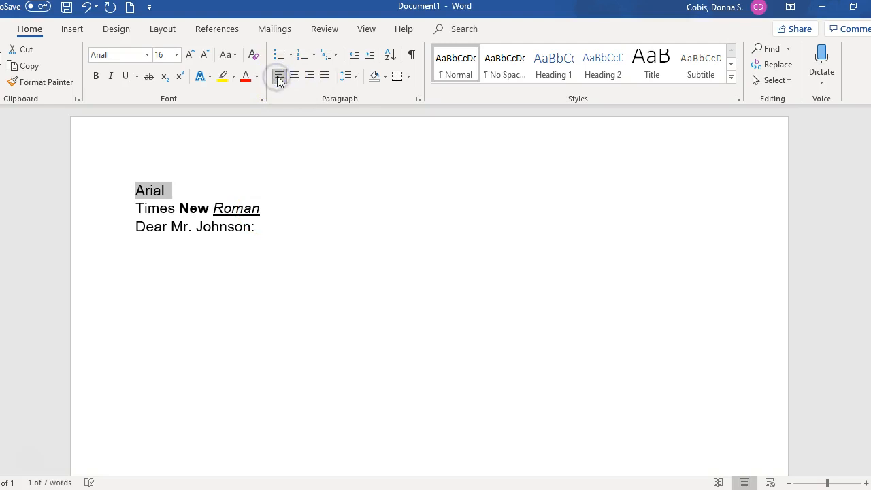
pyautogui.click(279, 78)
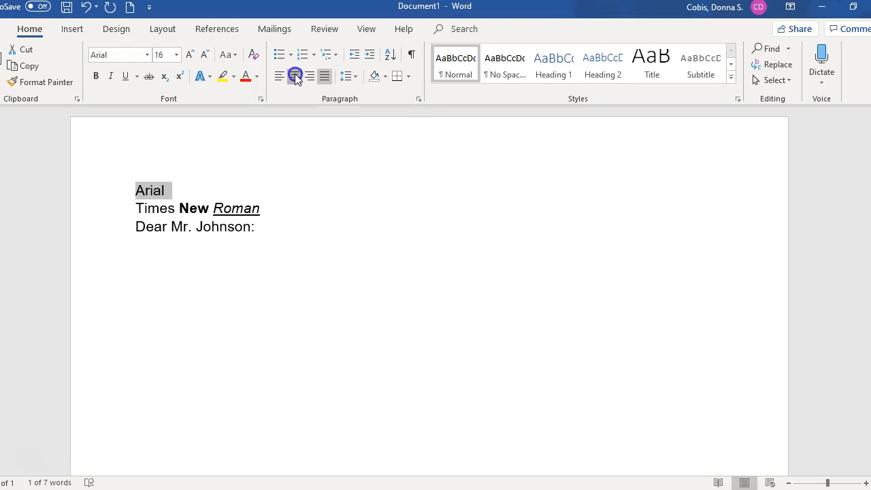
pyautogui.click(295, 76)
pyautogui.click(404, 212)
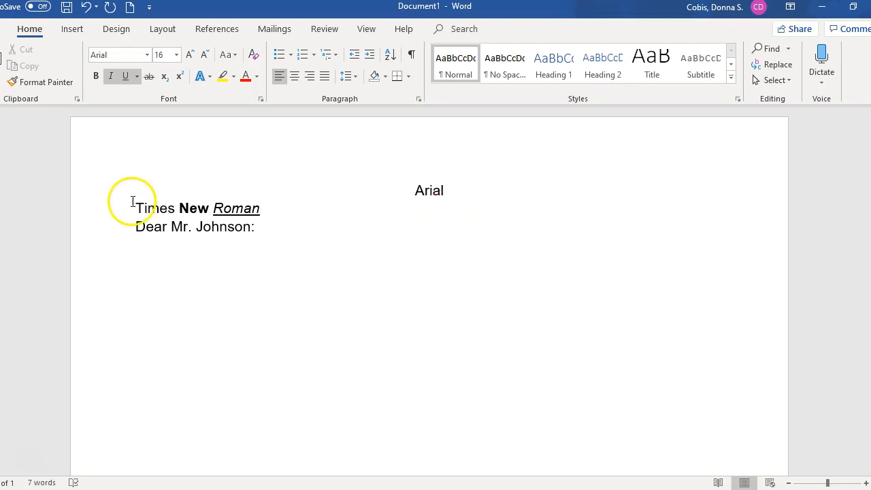
pyautogui.moveTo(134, 205); pyautogui.dragTo(272, 207)
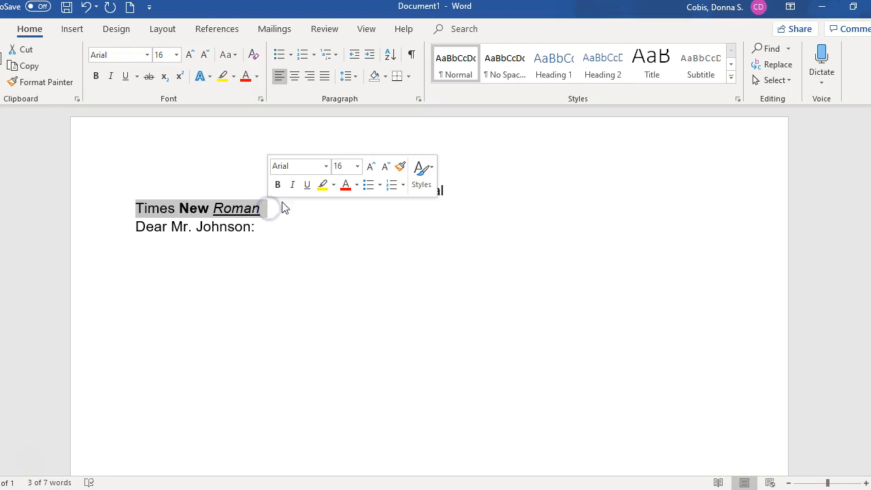
pyautogui.click(310, 76)
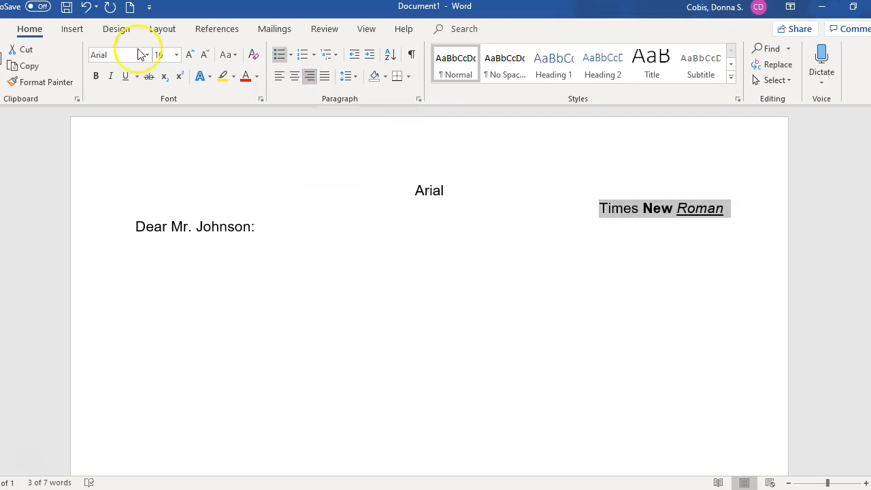
# - Below the salutation, leave a blank line and add a tab-indented line reading "Indent 5 spaces = tab"
pyautogui.click(295, 228)
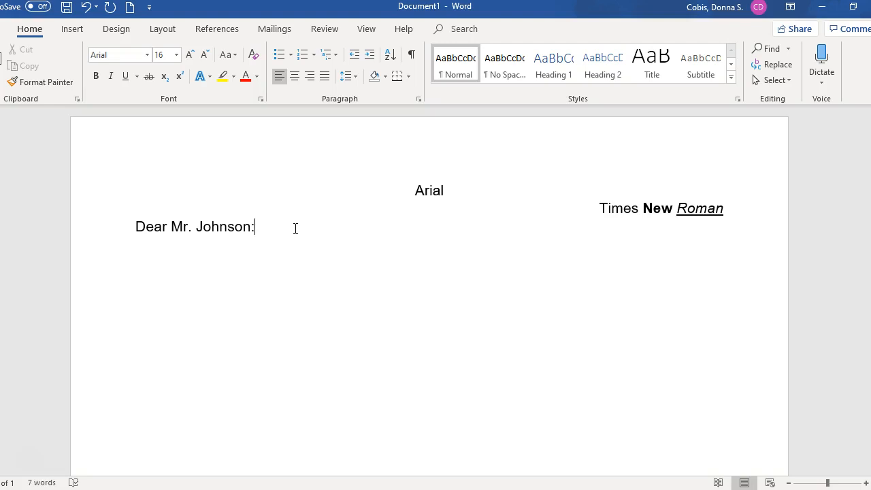
pyautogui.press('Return')
pyautogui.write('inde')
pyautogui.write('nt ')
pyautogui.write('5 s')
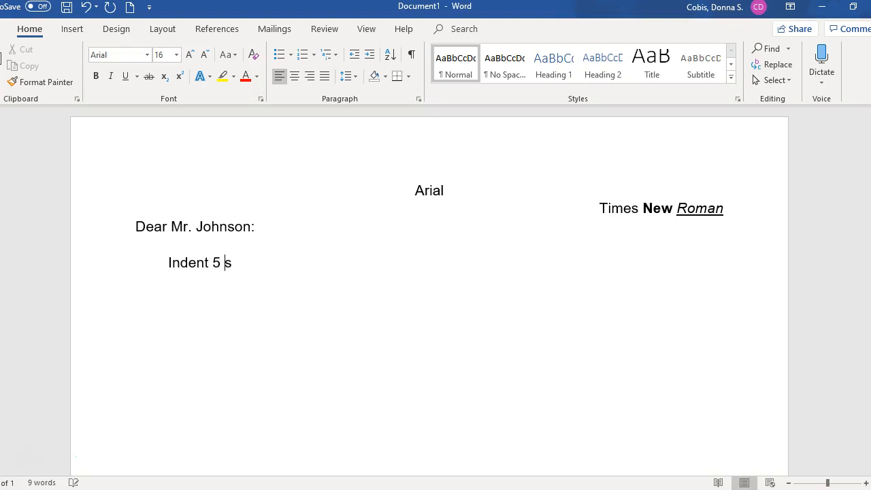
pyautogui.write('paces')
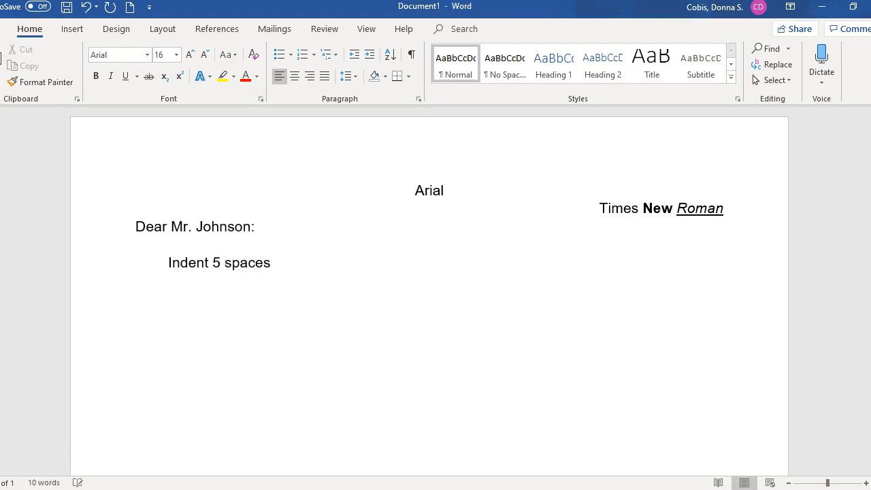
pyautogui.write(' = tab')
# - Leave a blank line, add the word "Copy" at the left margin, and copy that word to the clipboard
pyautogui.press('Return')
pyautogui.write('copy')
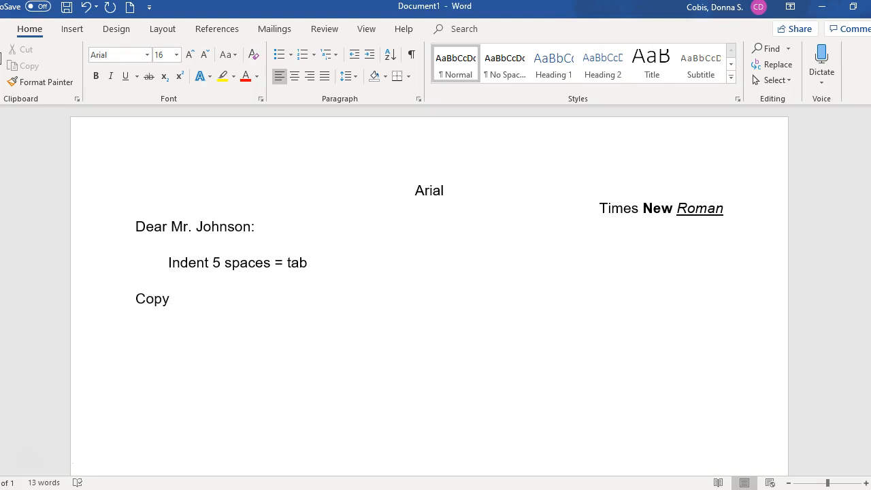
pyautogui.click(133, 298)
pyautogui.click(136, 297)
pyautogui.moveTo(136, 297); pyautogui.dragTo(173, 295)
pyautogui.hotkey('ctrl', 'c')
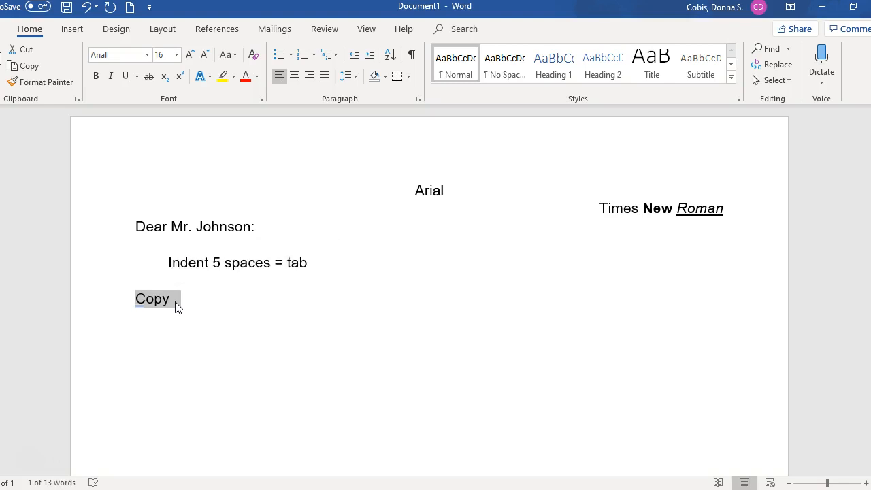
# - Complete the "Copy" line so that it reads "Copy = crtl + c"
pyautogui.click(208, 297)
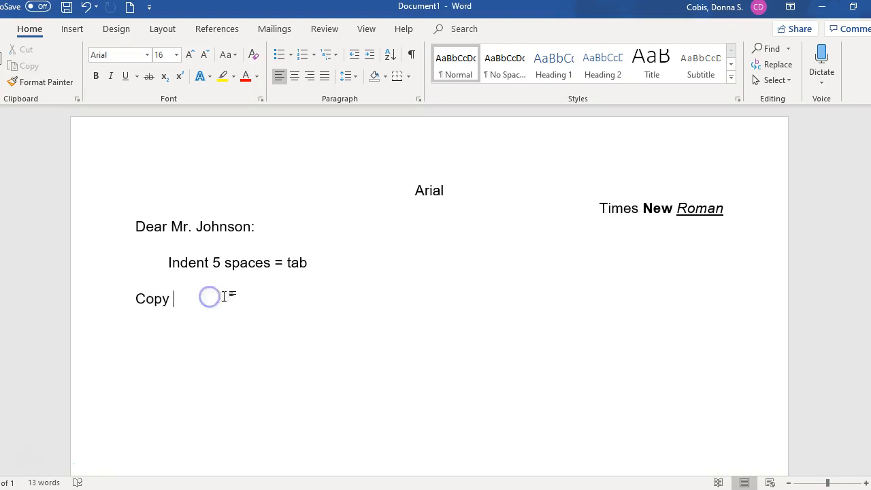
pyautogui.write('crtl ')
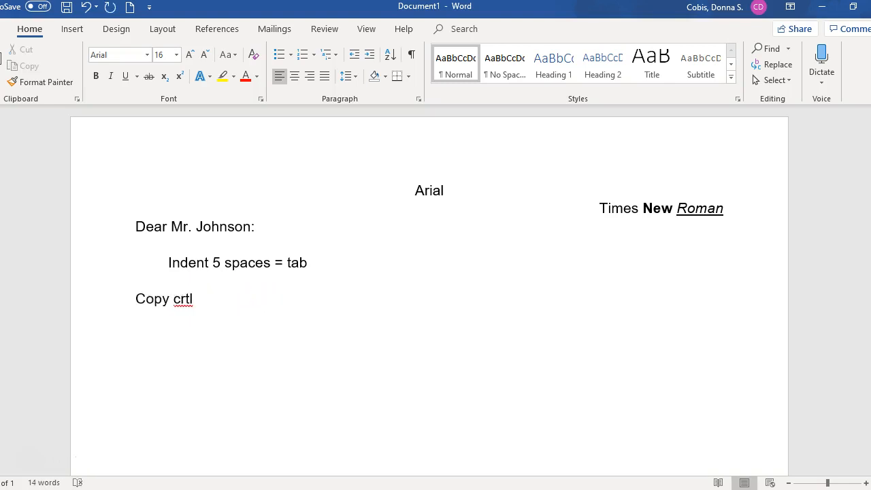
pyautogui.write('+ C')
pyautogui.press('BackSpace')
pyautogui.write('c')
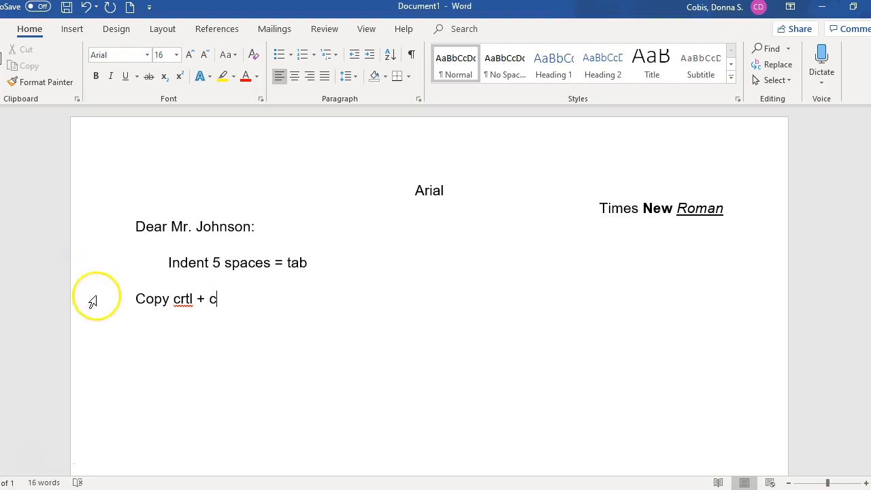
pyautogui.click(170, 300)
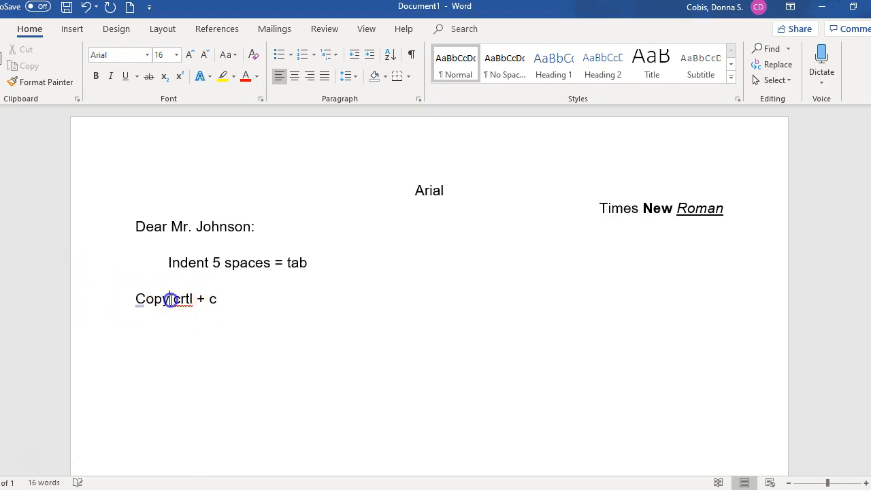
pyautogui.write('=')
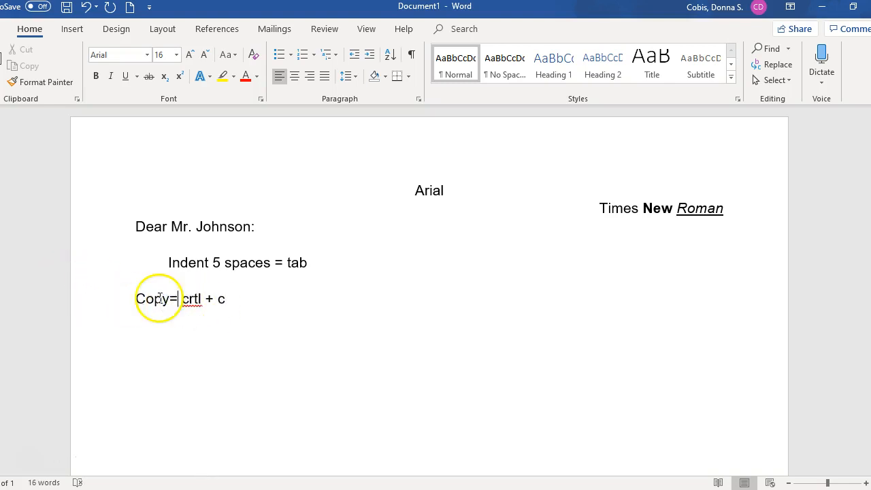
pyautogui.click(170, 299)
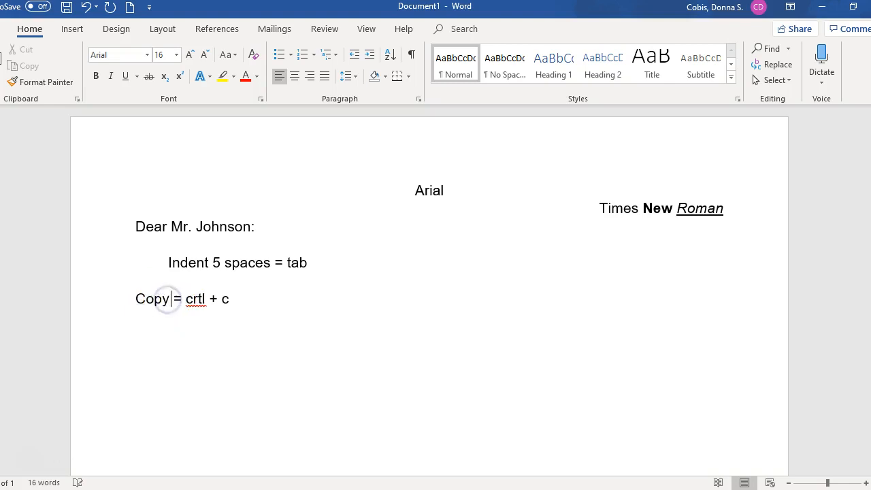
# - Add the line "Paste = crtl + v" below the copy line, with a blank line between them
pyautogui.click(278, 300)
pyautogui.press('Return')
pyautogui.write('paste =')
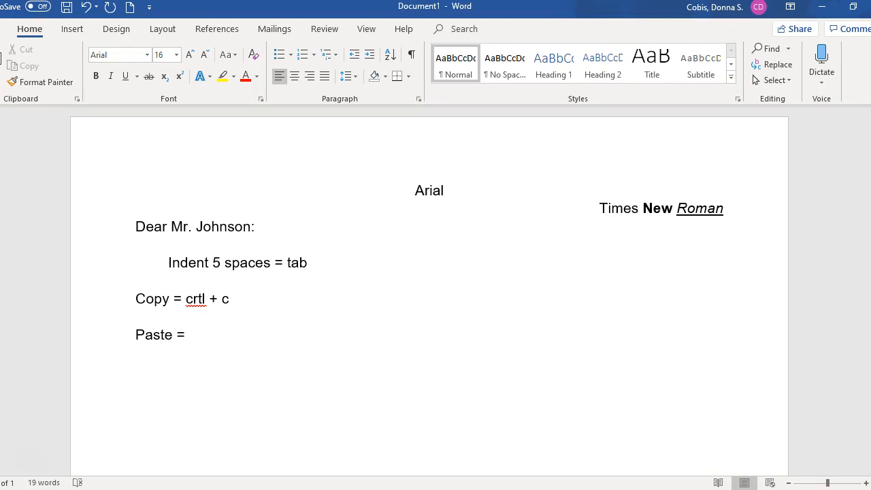
pyautogui.write(' crtl + v')
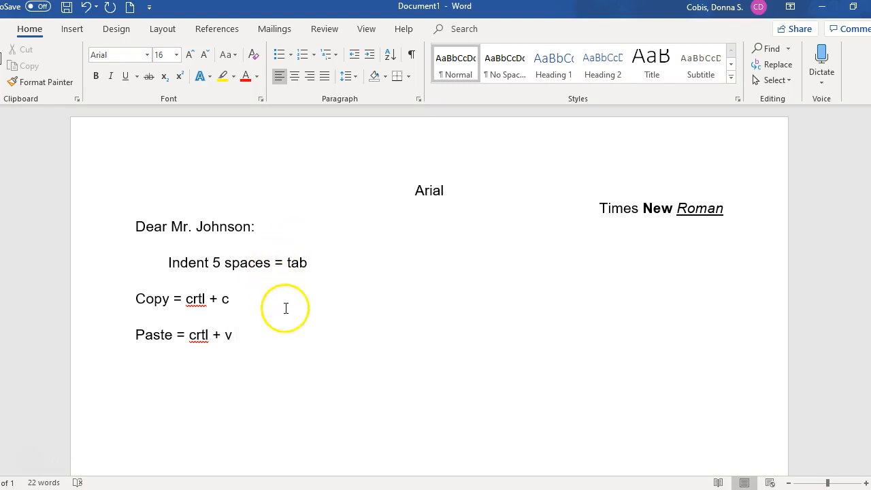
# - Paste the copied word "Copy" at the end of the "Copy = crtl + c" line, separated from it by a tab
pyautogui.click(284, 299)
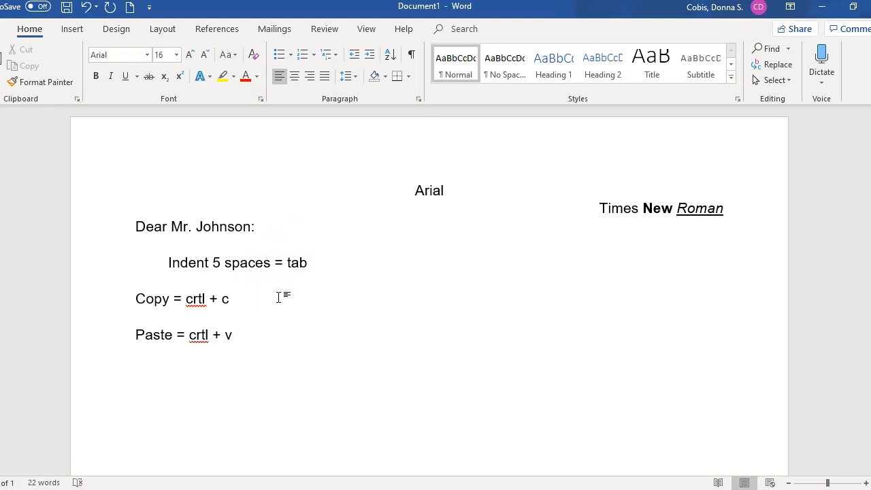
pyautogui.press('Tab')
pyautogui.hotkey('ctrl', 'v')
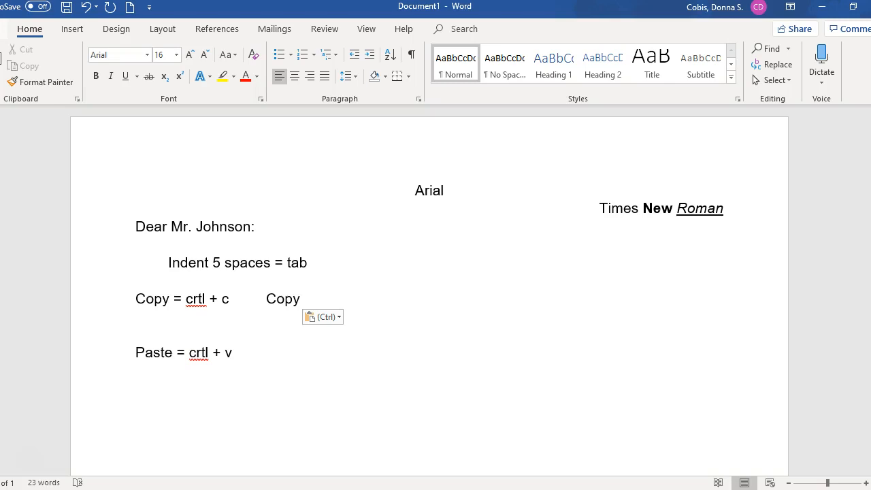
# - Save the document as a Word Document named "Arial" in the Grammar and Reading folder on USB Drive (E:)
pyautogui.click(3, 30)
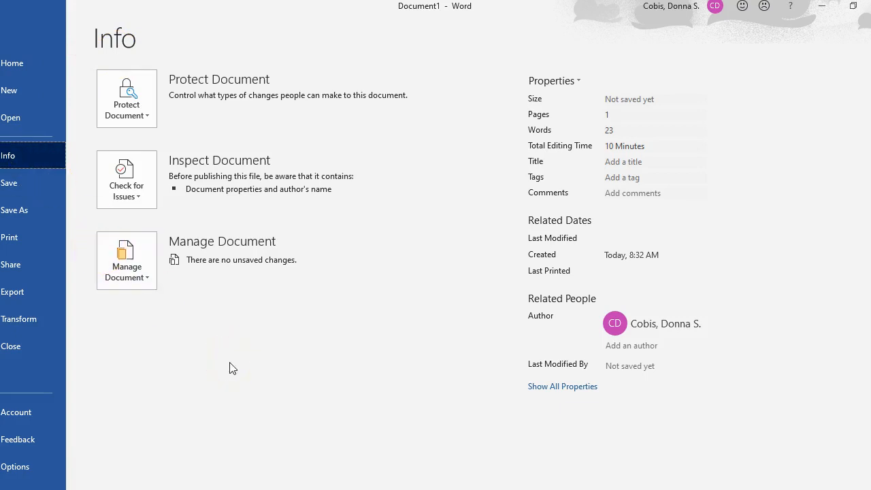
pyautogui.click(39, 210)
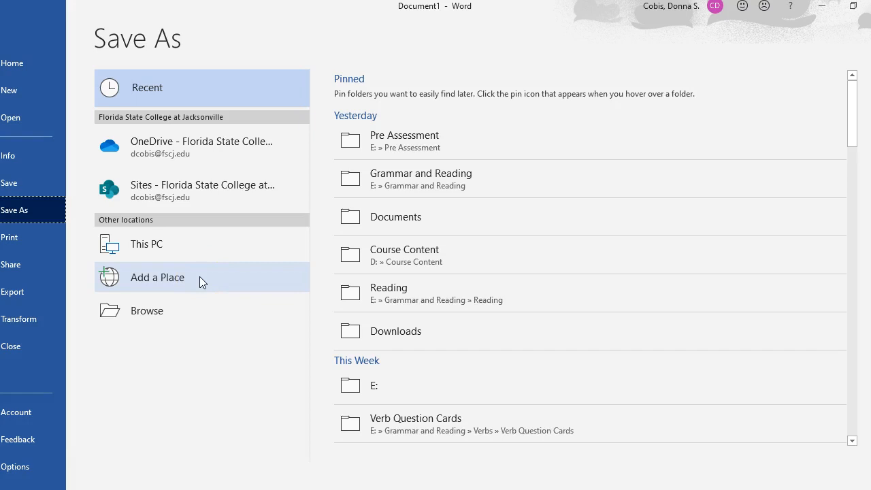
pyautogui.click(195, 304)
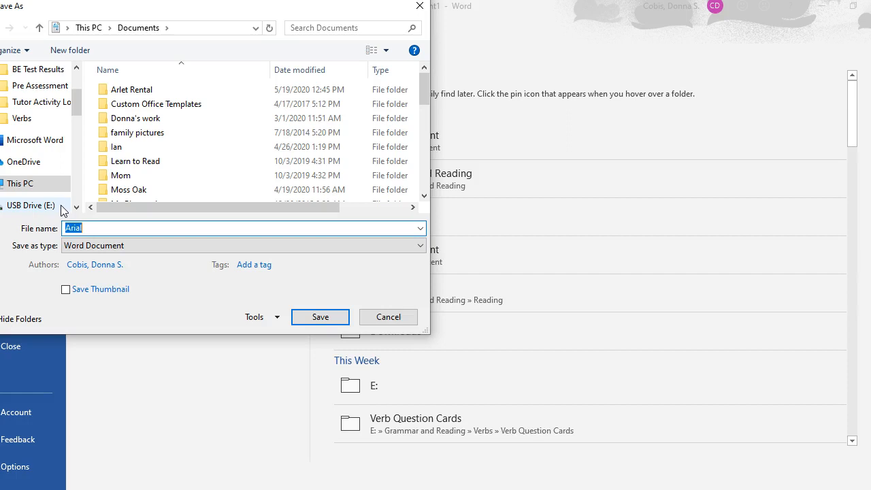
pyautogui.click(58, 204)
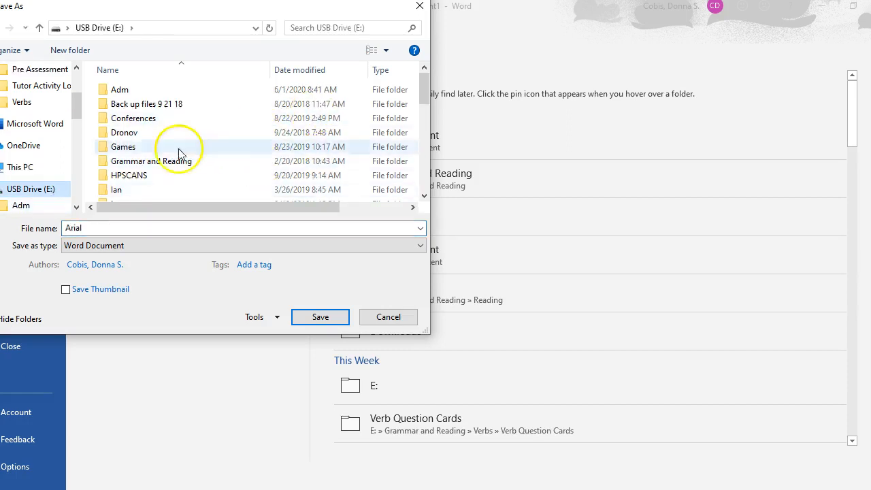
pyautogui.click(102, 163)
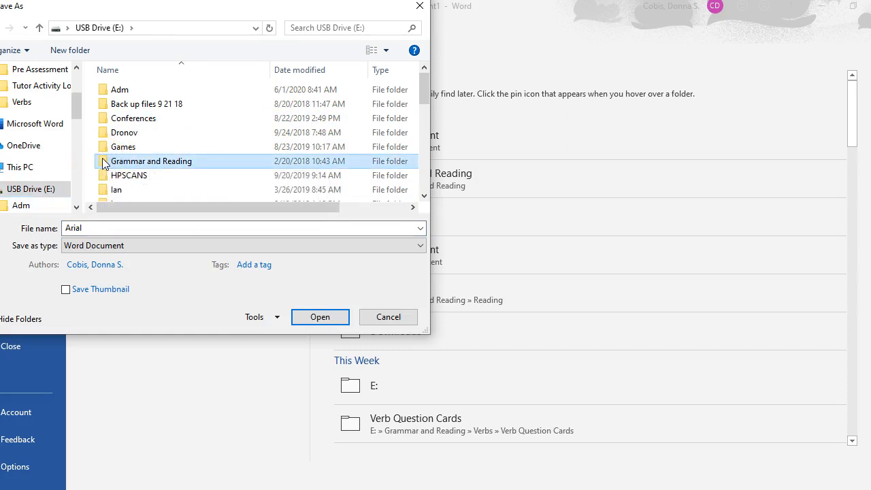
pyautogui.doubleClick(103, 163)
pyautogui.click(159, 229)
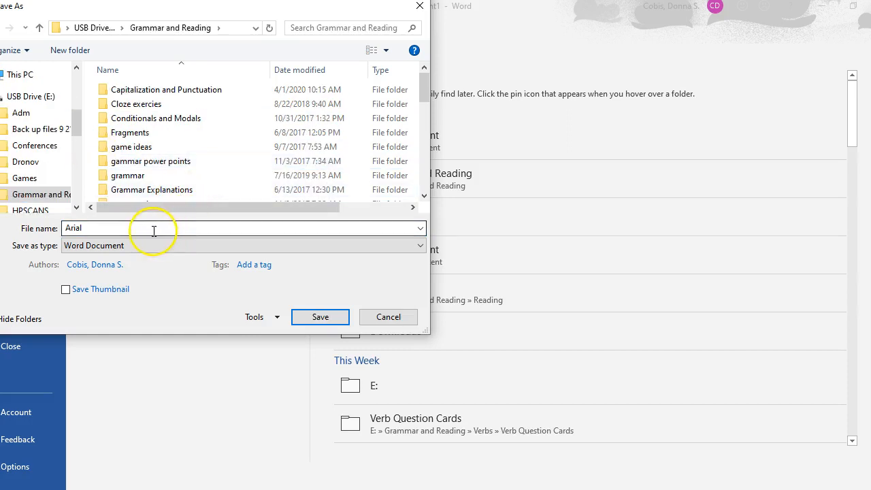
pyautogui.doubleClick(154, 230)
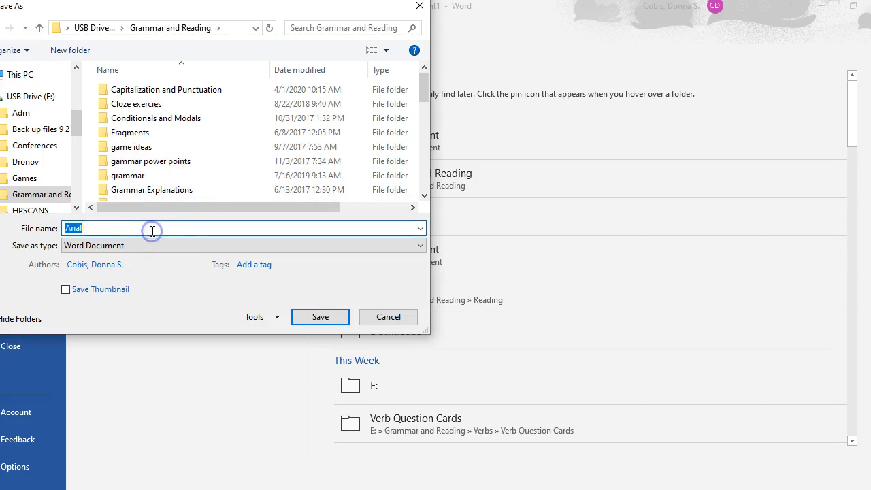
pyautogui.click(320, 317)
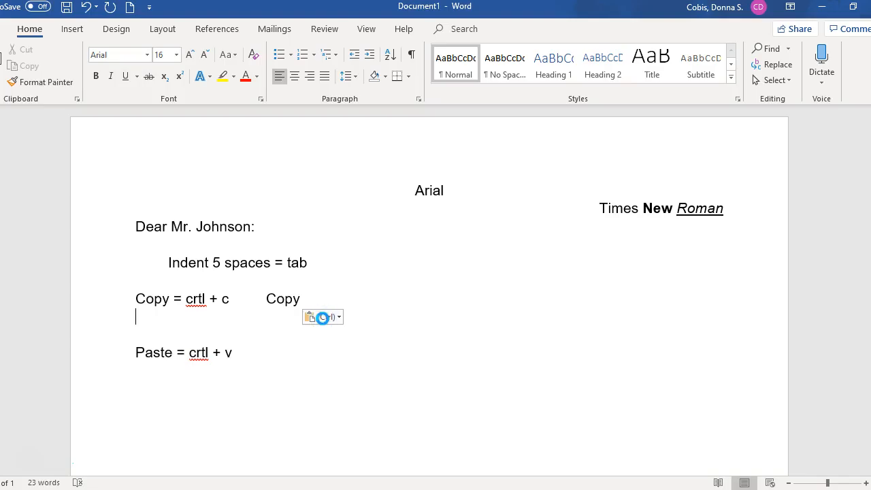